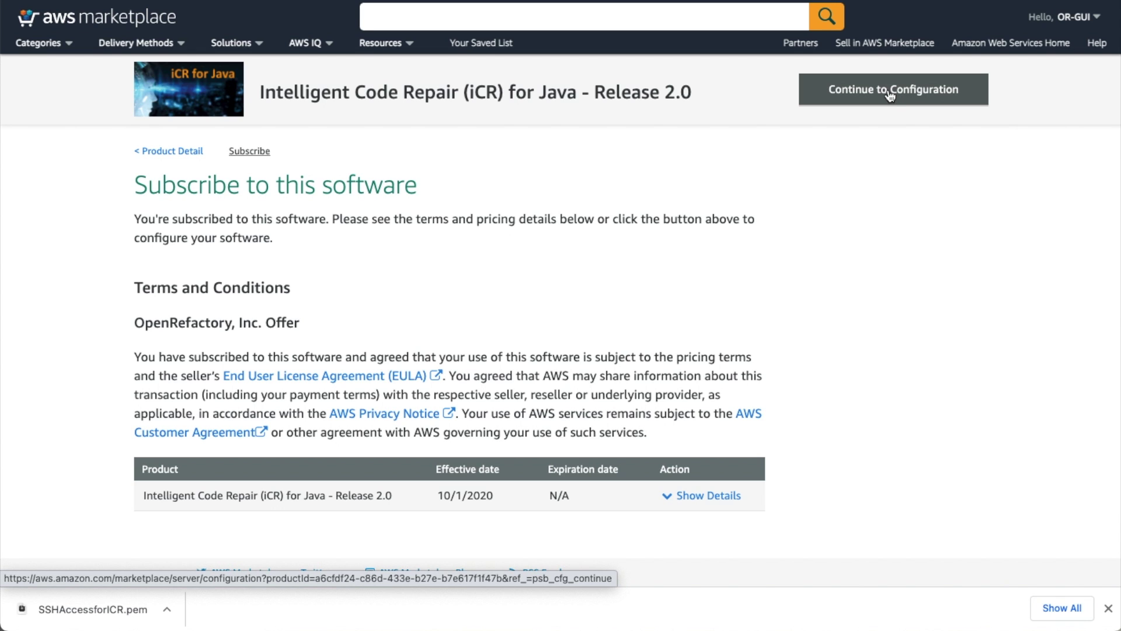
Continue from the iCR for Java subscription through the default configuration and launch the software through EC2.
left_click(889, 95)
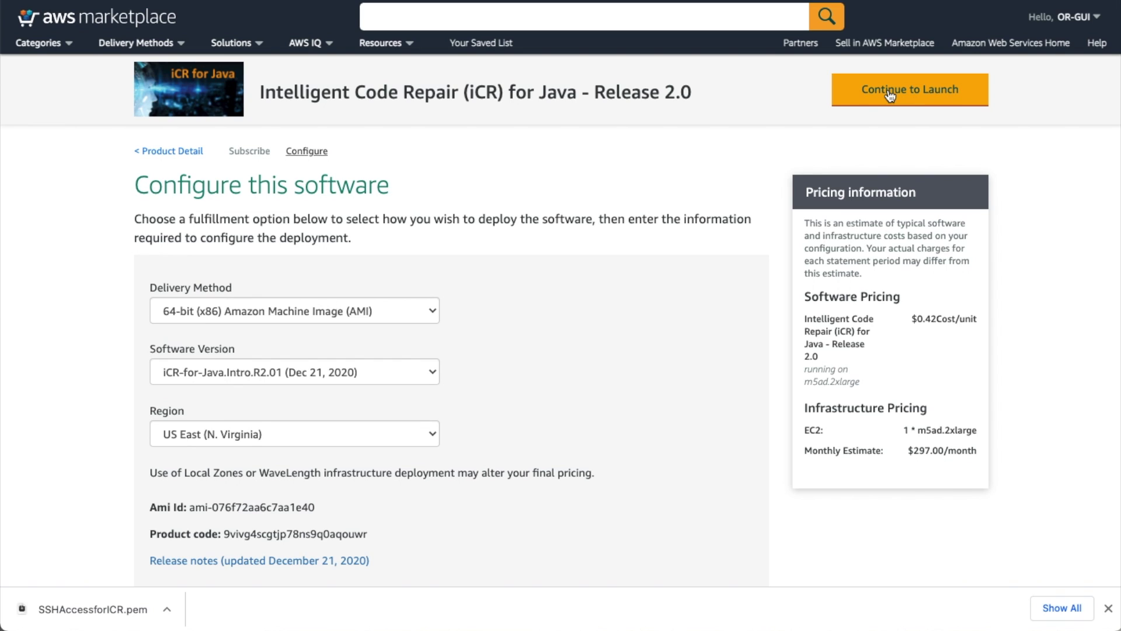
left_click(890, 95)
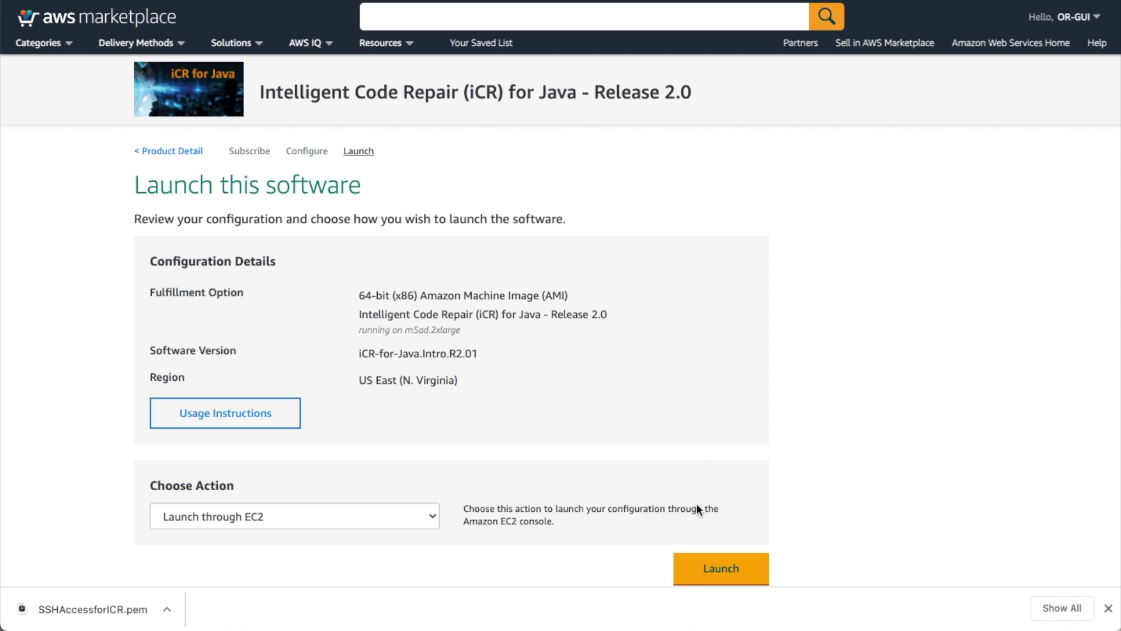
left_click(709, 569)
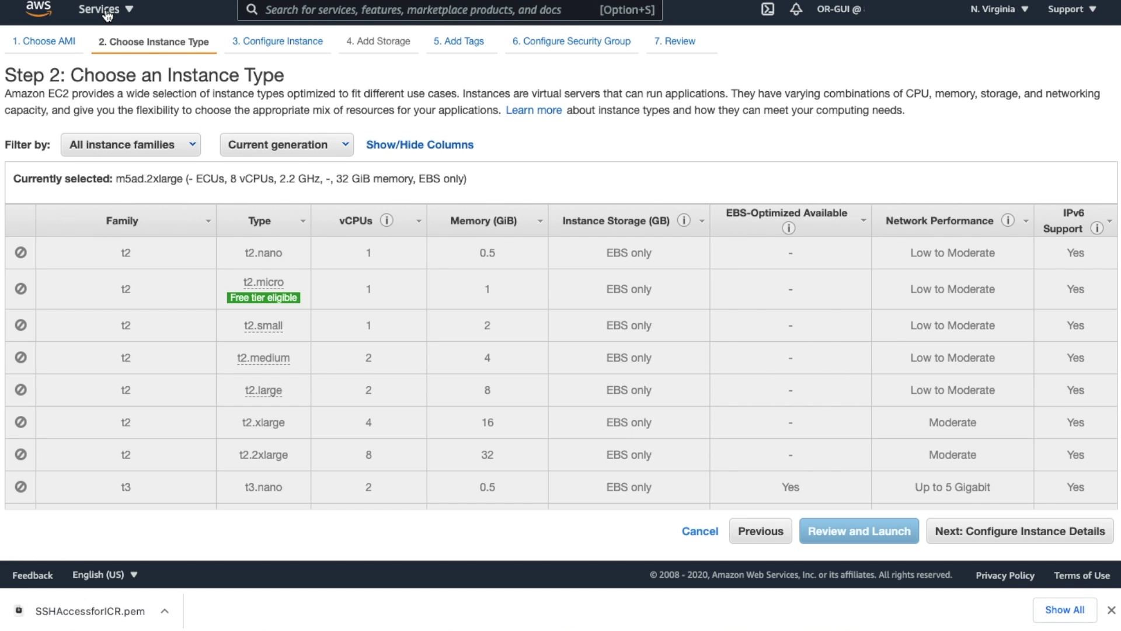
Open the IAM service from the list of all AWS services in a new browser tab.
left_click(107, 15)
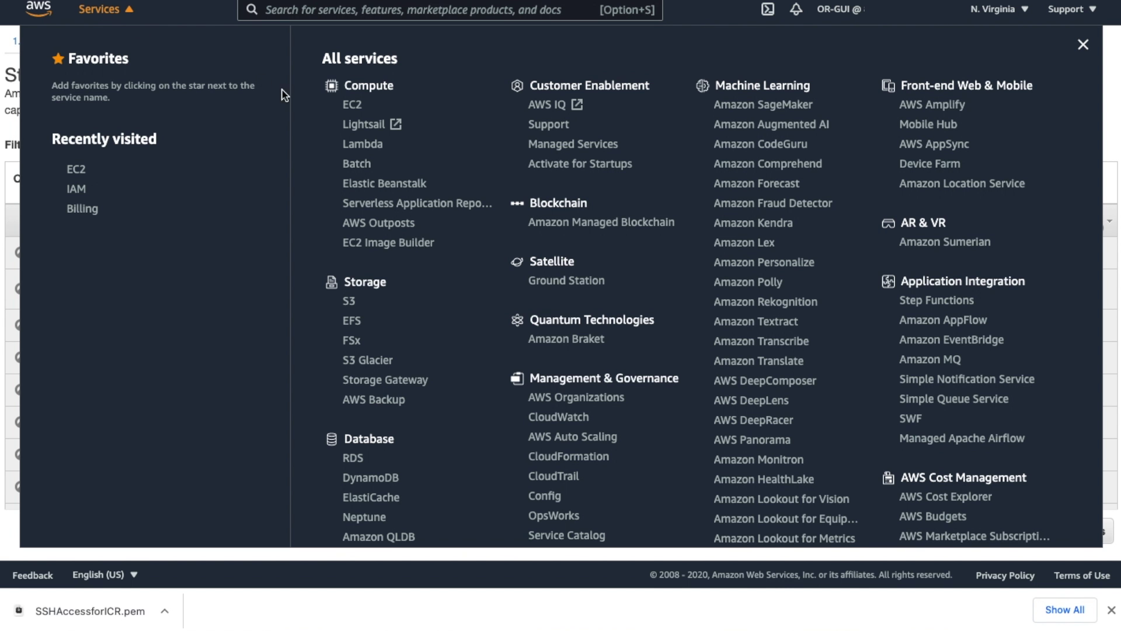
scroll(745, 412, "down", 7)
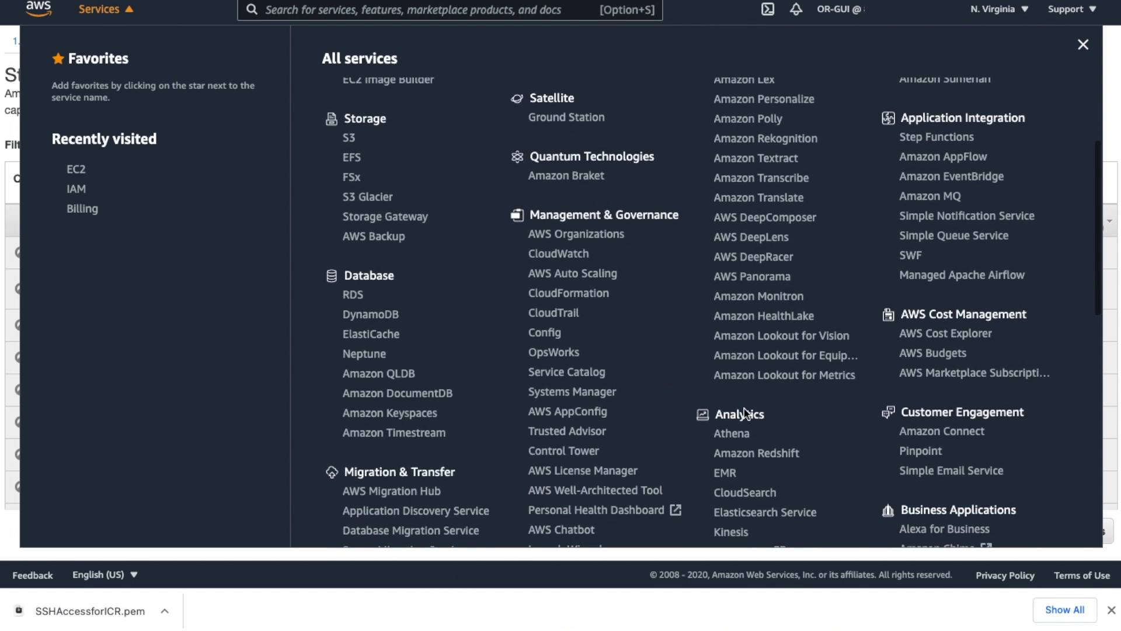
scroll(747, 413, "down", 3)
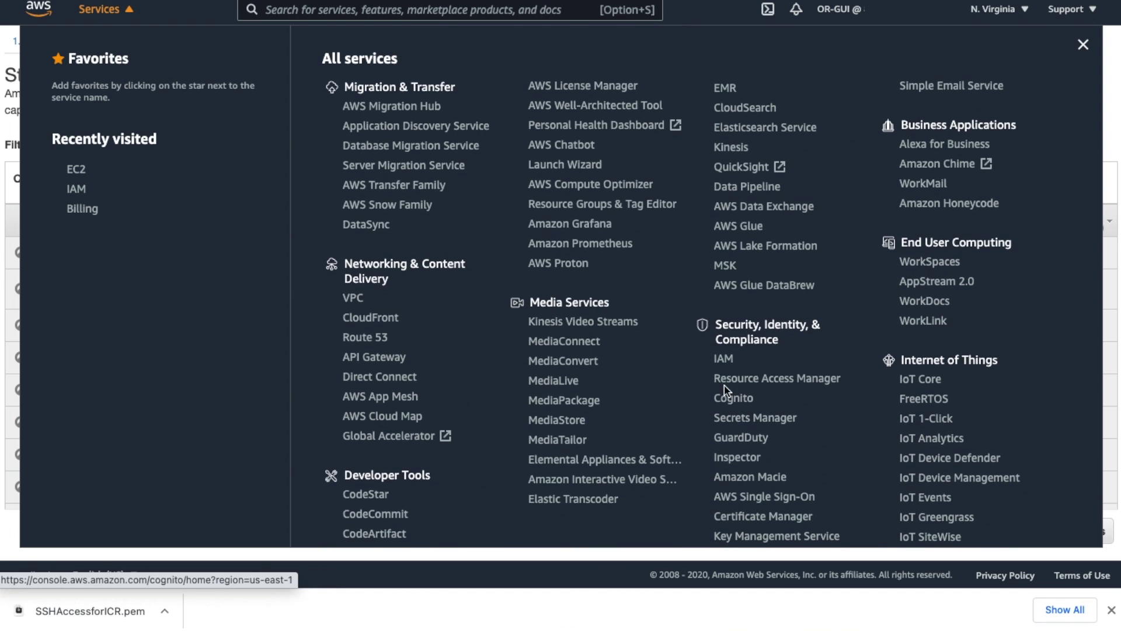
right_click(723, 358)
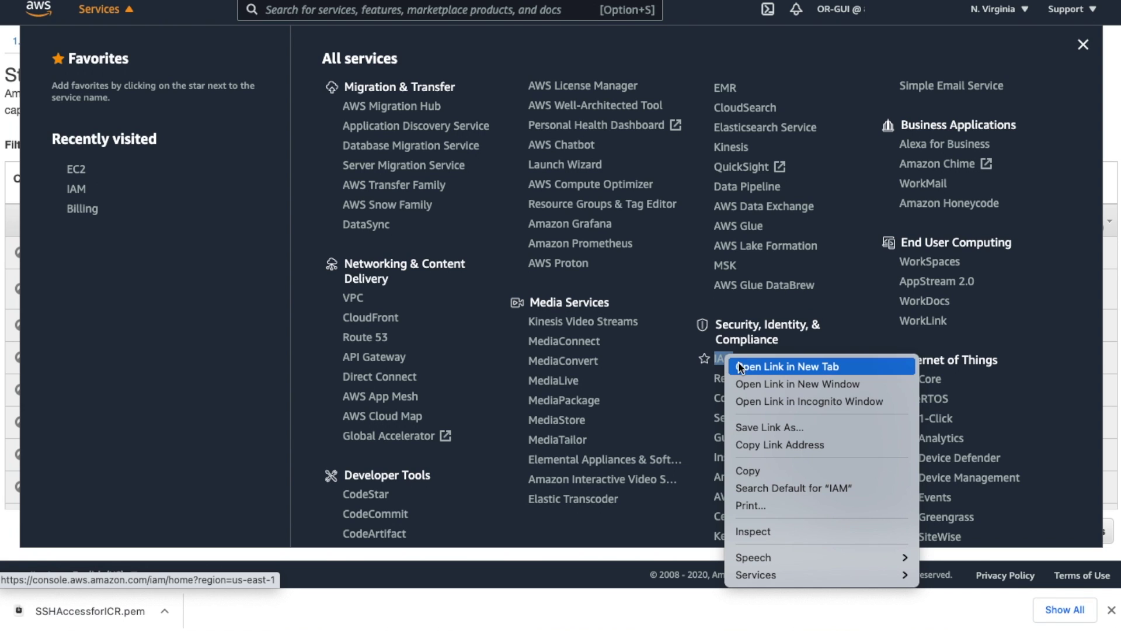
left_click(745, 365)
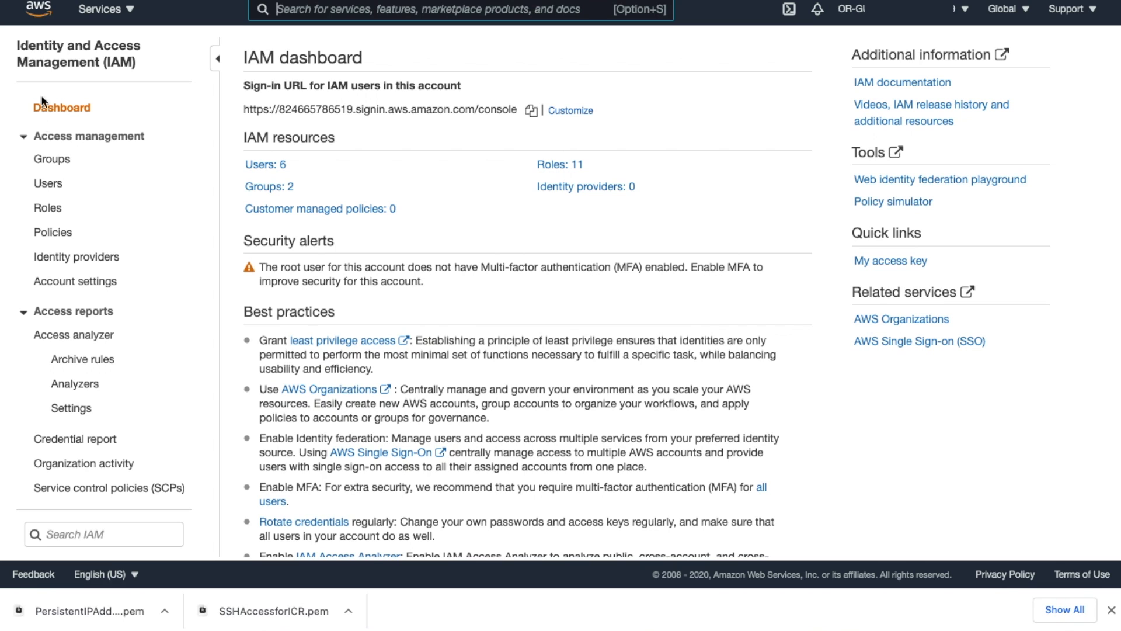
Start creating an IAM role for an AWS service with EC2 as its use case and proceed to permissions.
left_click(48, 210)
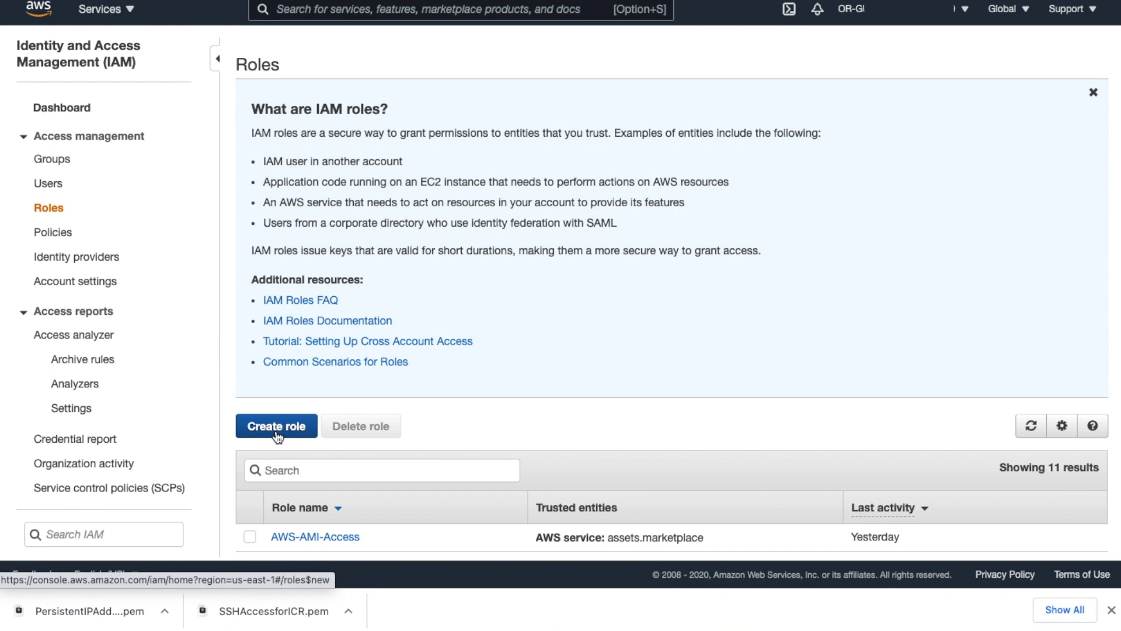
left_click(277, 428)
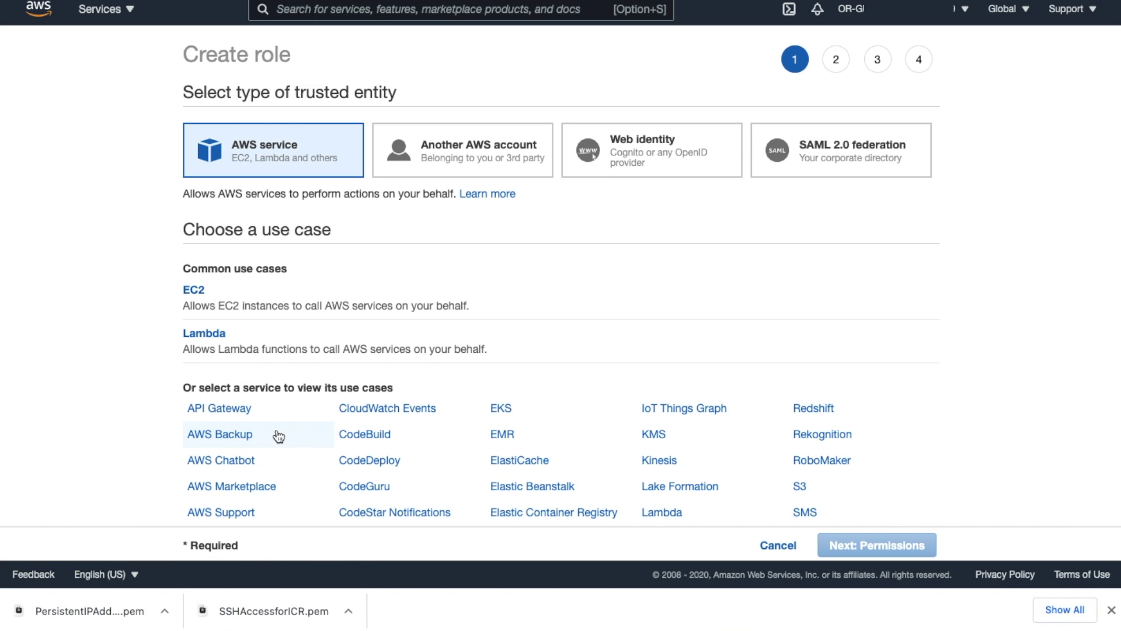
left_click(194, 294)
left_click(887, 546)
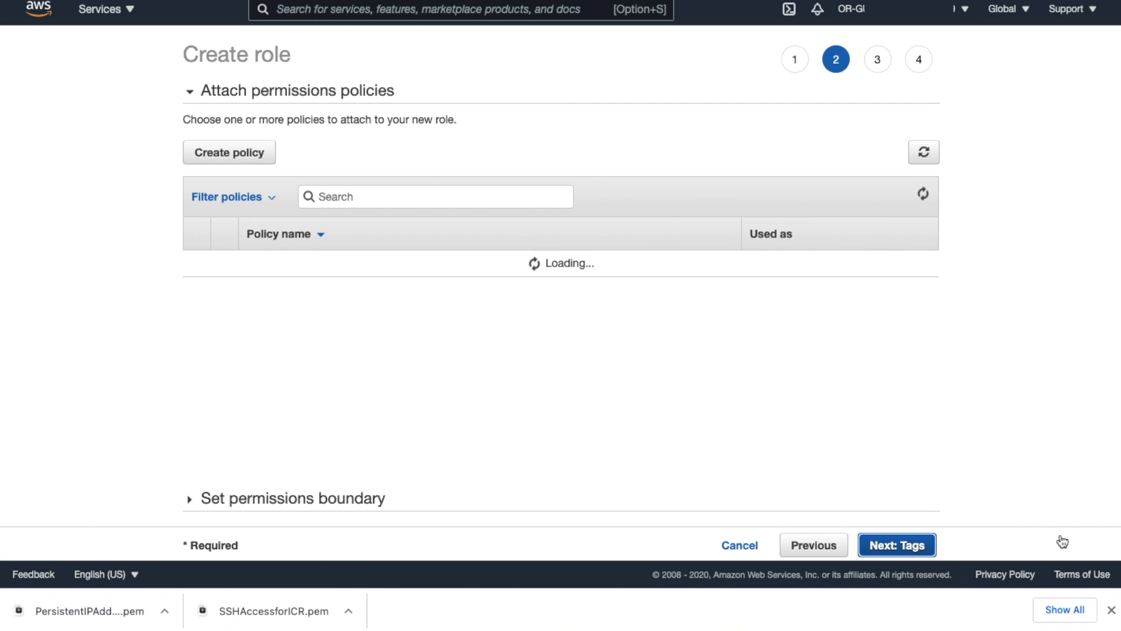
Find the AWSMarketplace policies, attach AWSMarketplaceMeteringFullAccess to the role, and proceed to the review without adding tags.
left_click(334, 197)
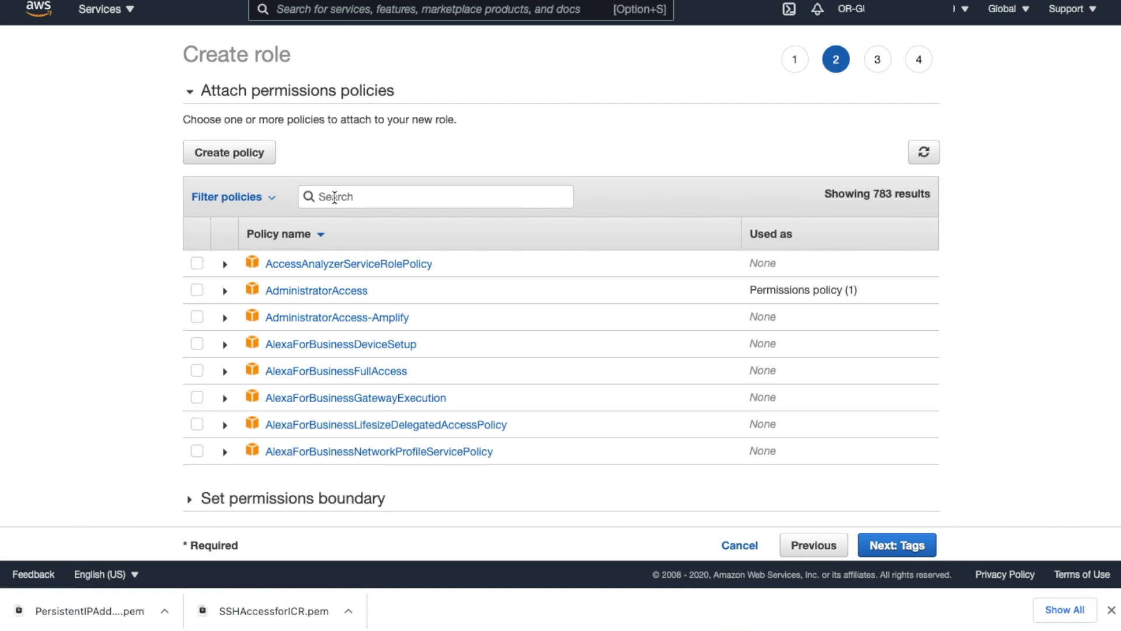
type("AWSMarketplace")
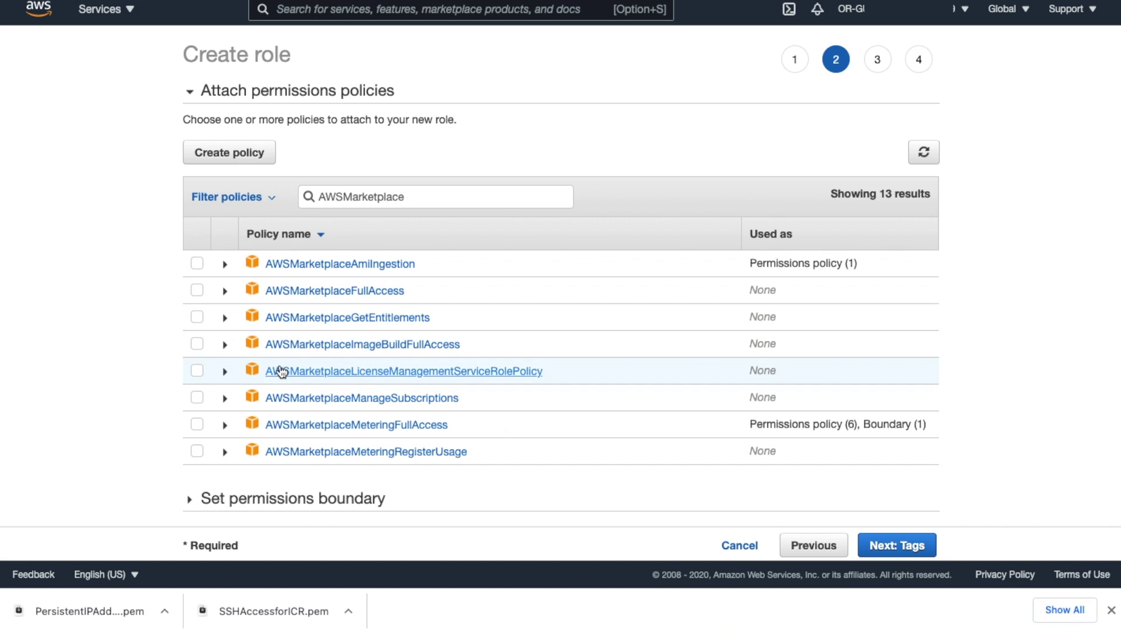
left_click(197, 425)
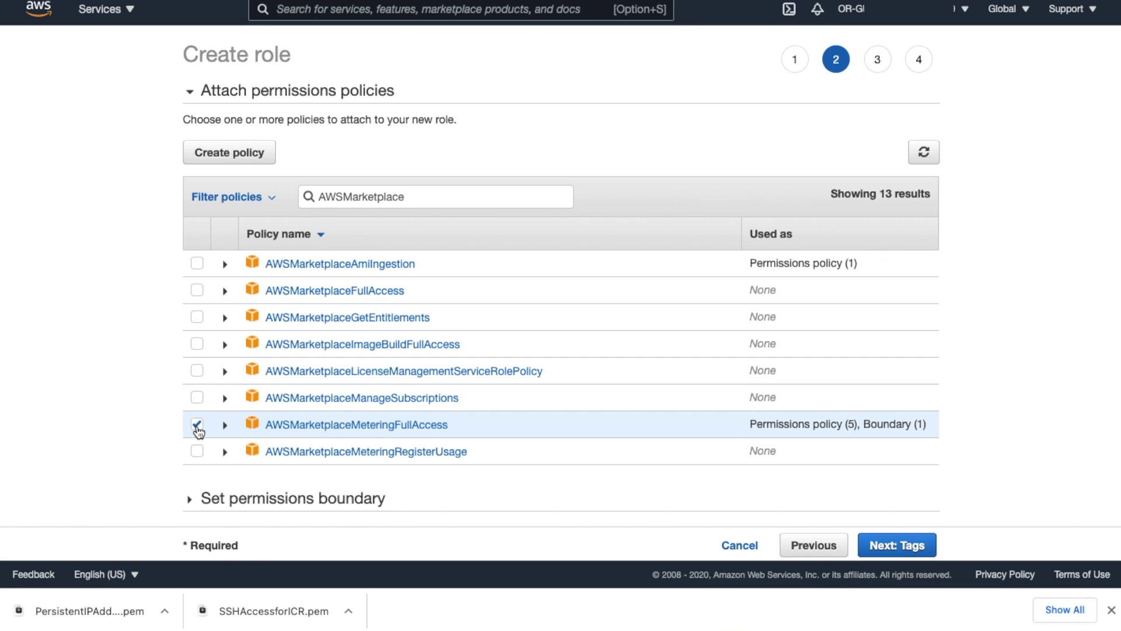
left_click(891, 546)
left_click(892, 546)
Name the new role MeteringRoleForICR and create it.
left_click(454, 144)
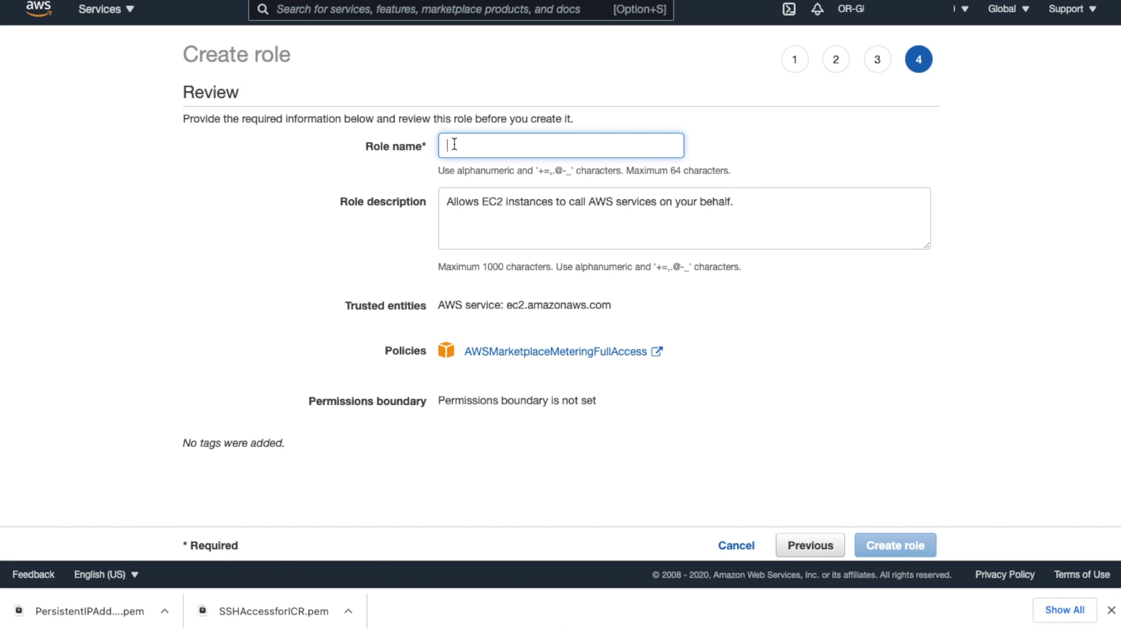
type("MeteringRoleForICR")
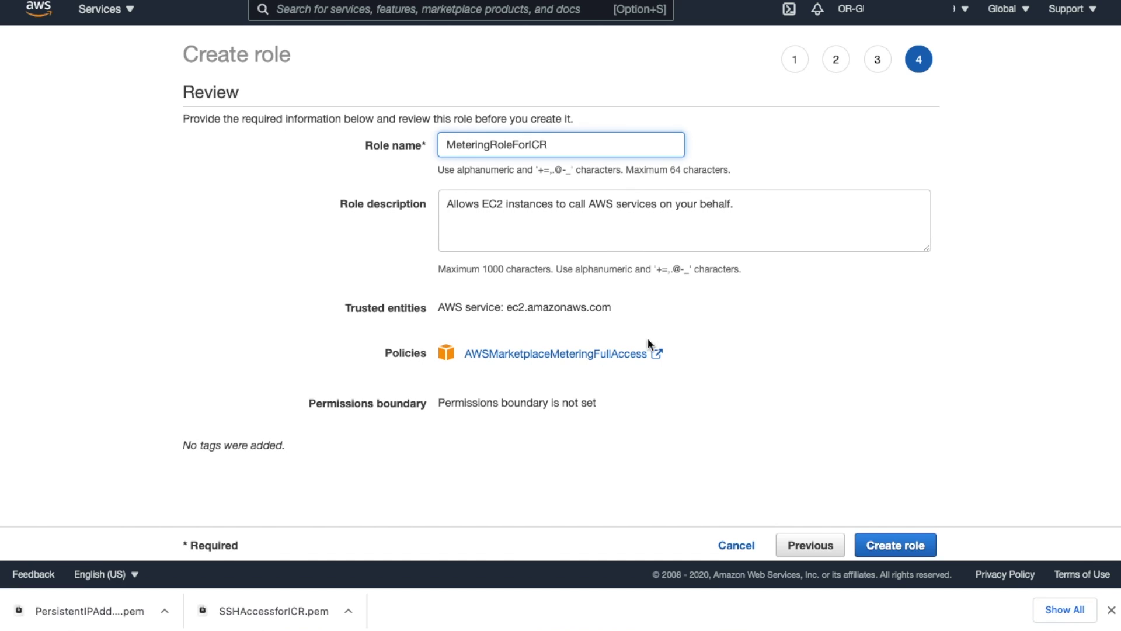
left_click(893, 549)
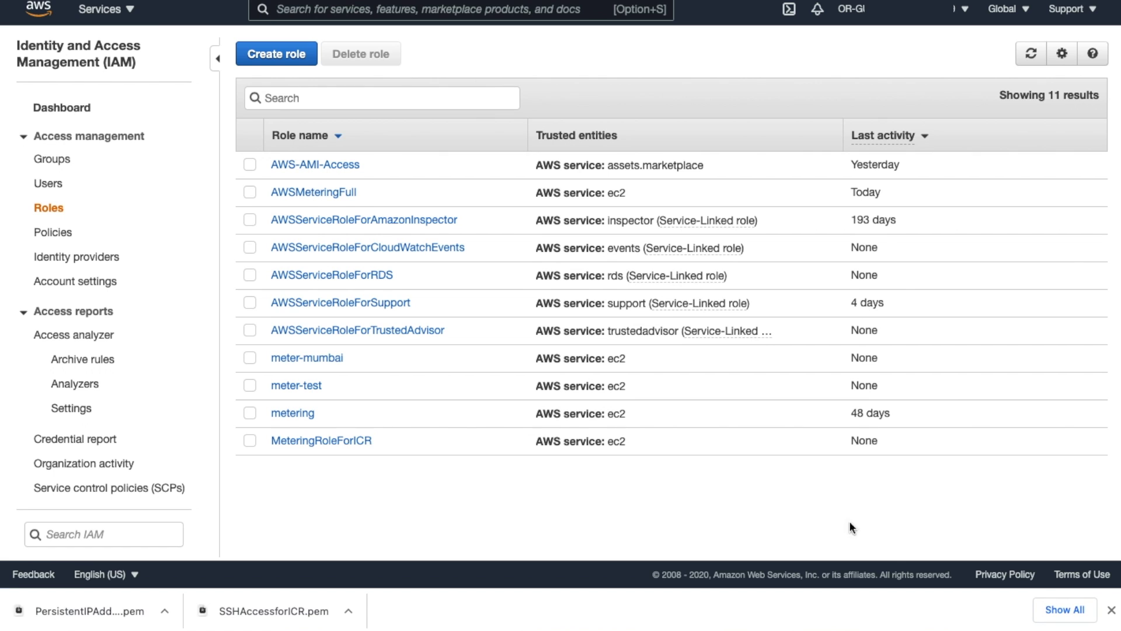
Go to the EC2 service and open its list of key pairs.
left_click(117, 12)
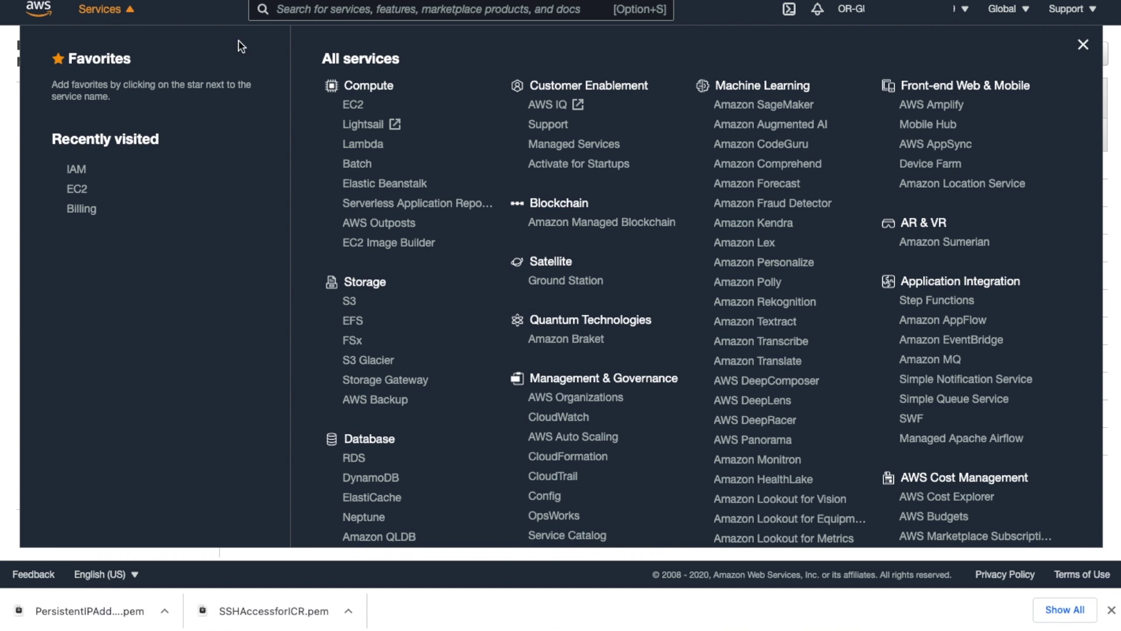
left_click(353, 106)
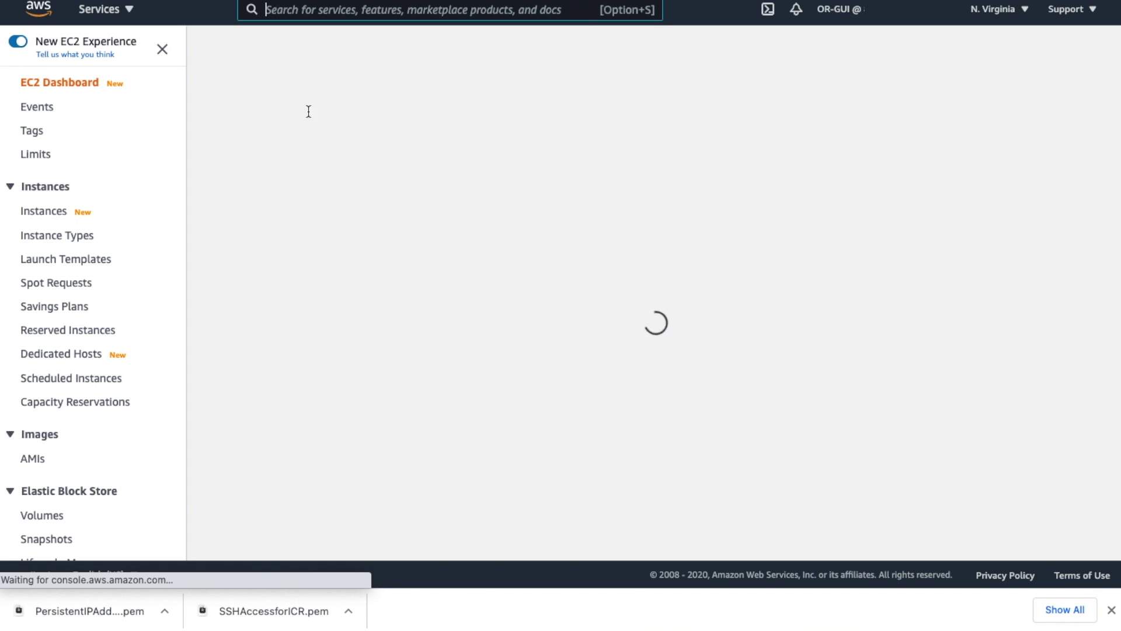
scroll(96, 250, "down", 5)
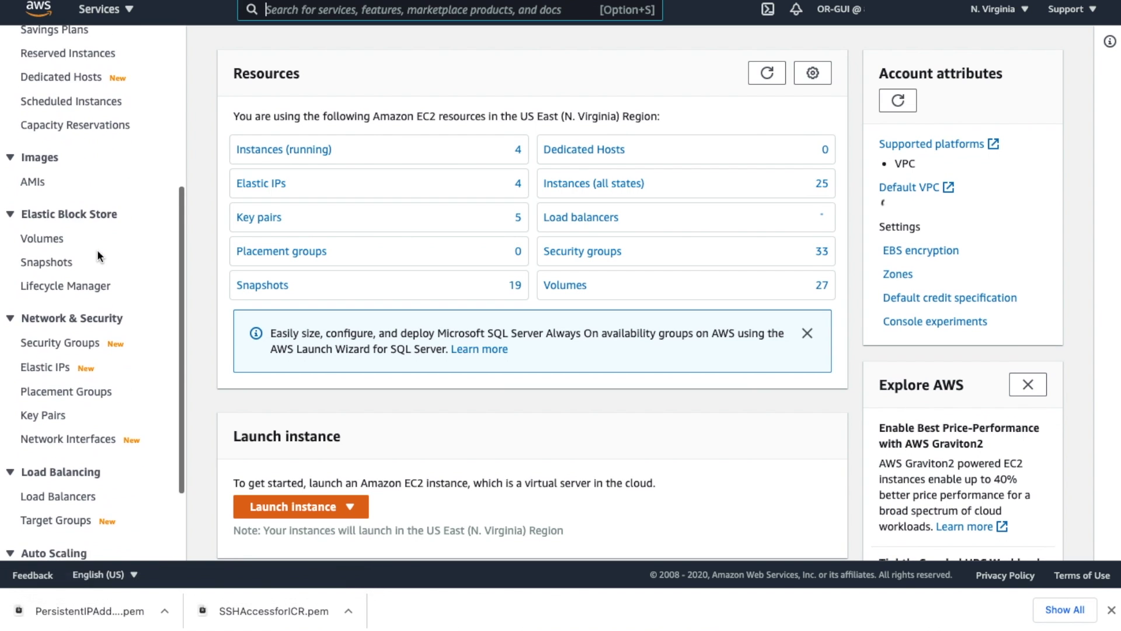
scroll(97, 250, "down", 3)
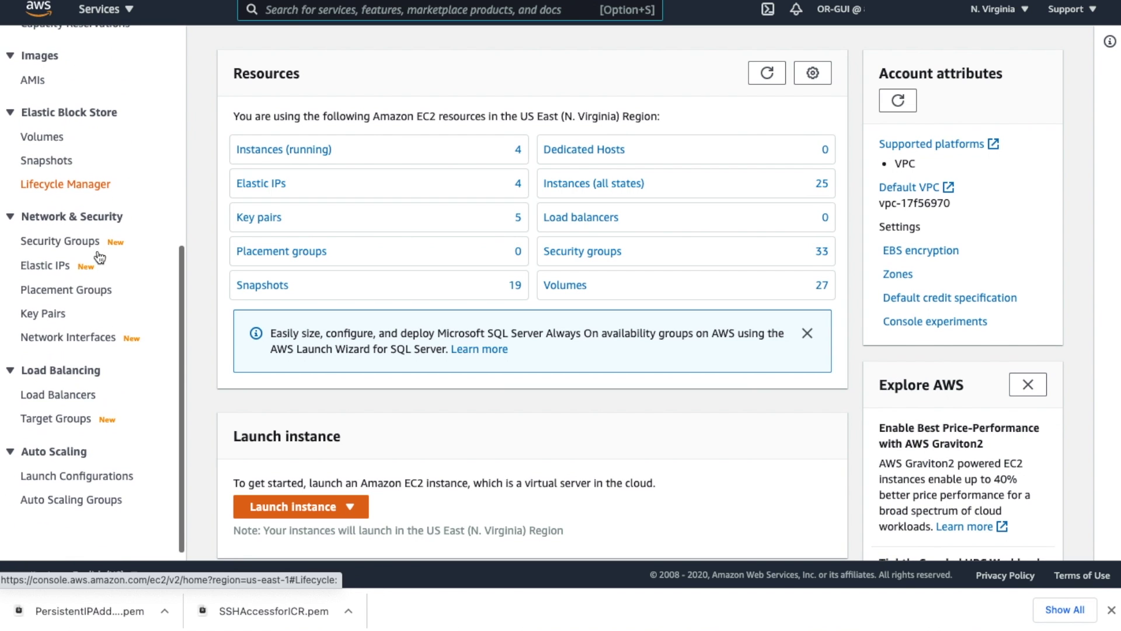
left_click(55, 314)
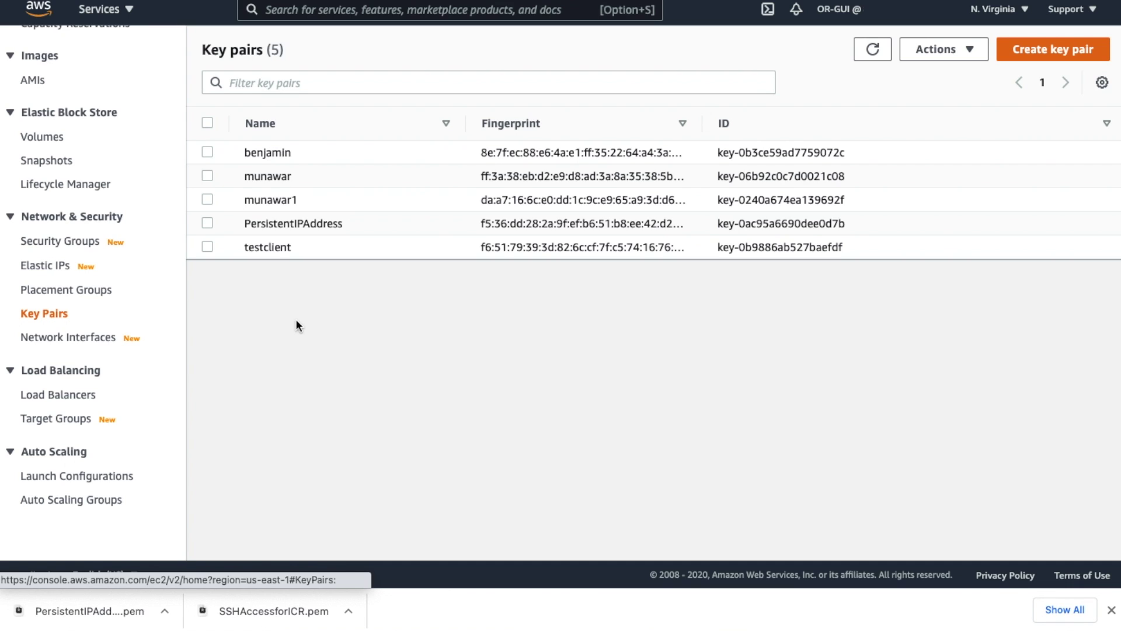
Create a key pair named ICR-Access in pem format and dismiss the notification.
left_click(1072, 51)
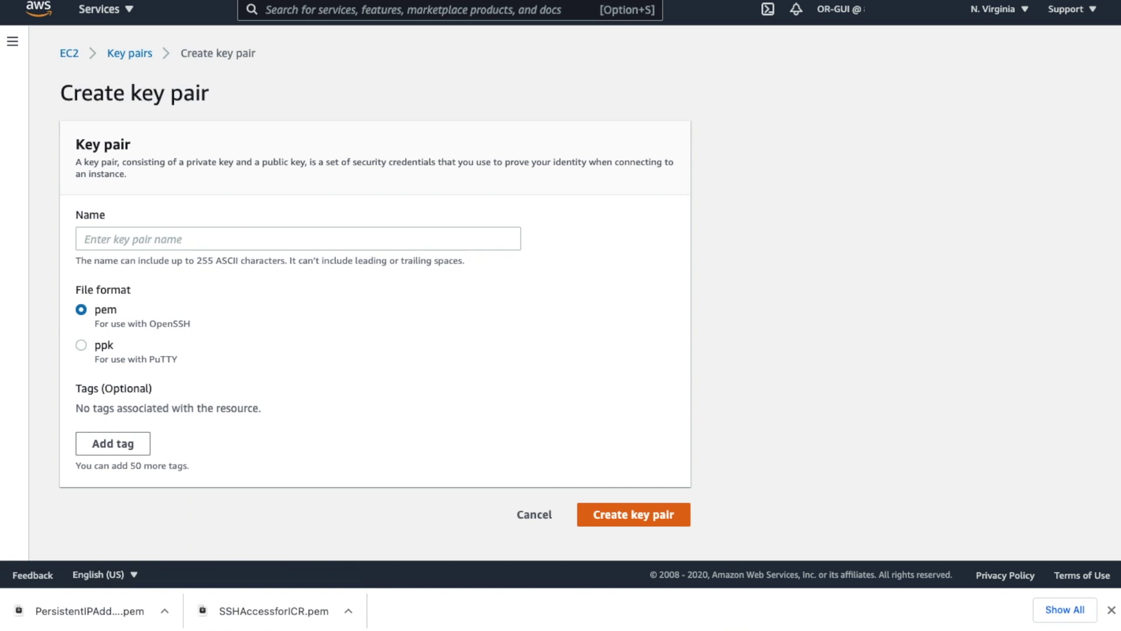
left_click(152, 238)
type("ICR-Access")
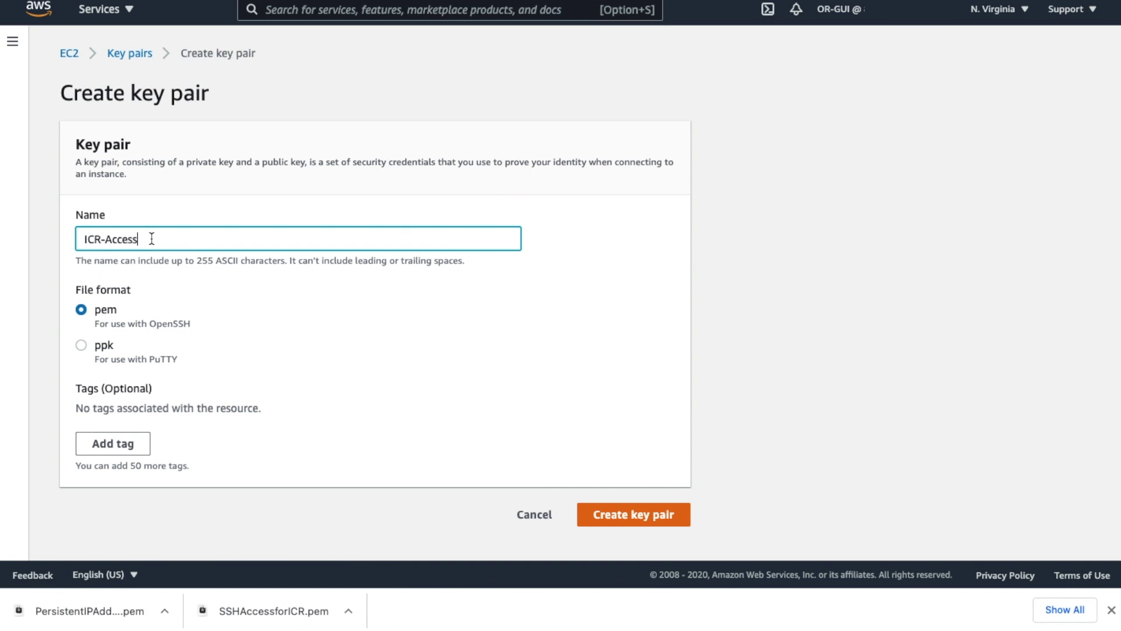
left_click(625, 516)
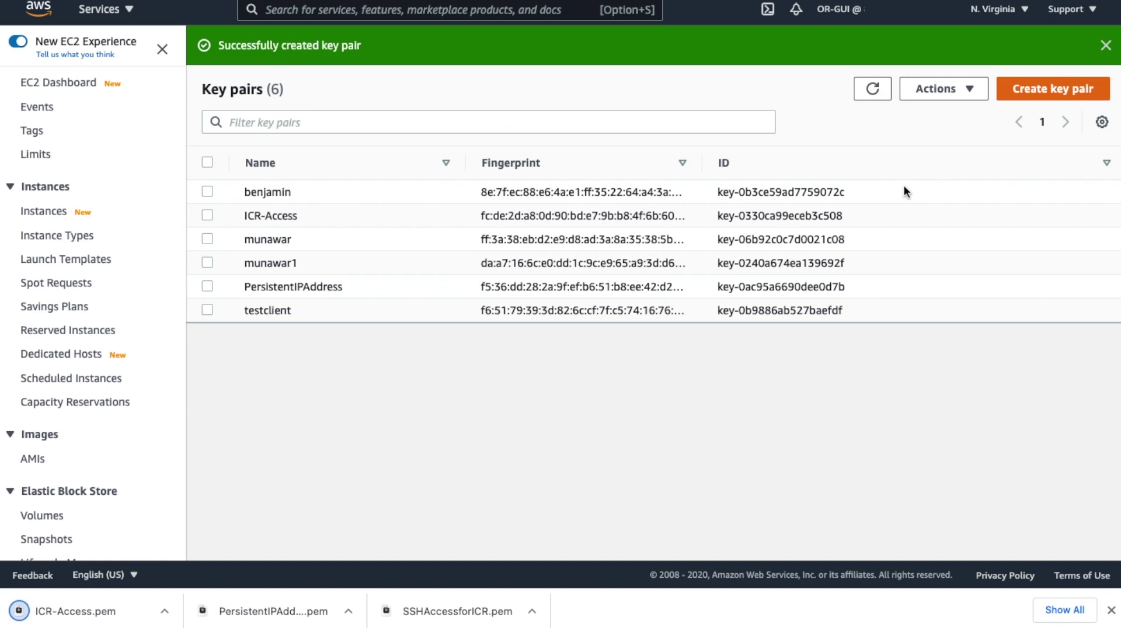
left_click(1107, 44)
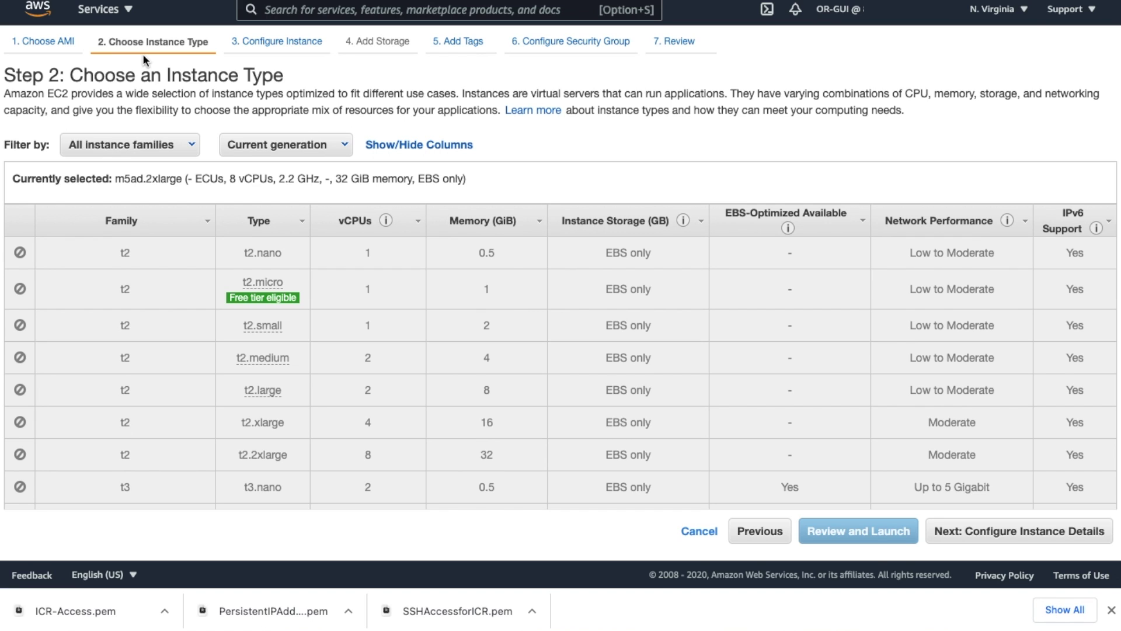
Filter the instance types to the m5d family, select m5d.2xlarge, and continue to the instance details.
left_click(192, 146)
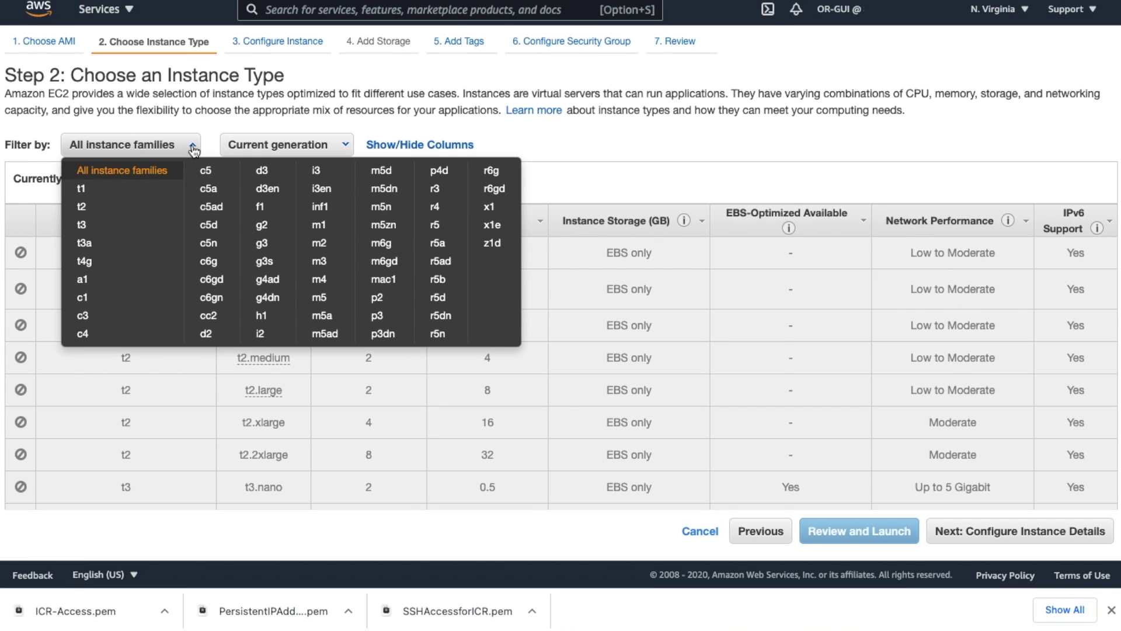
left_click(389, 173)
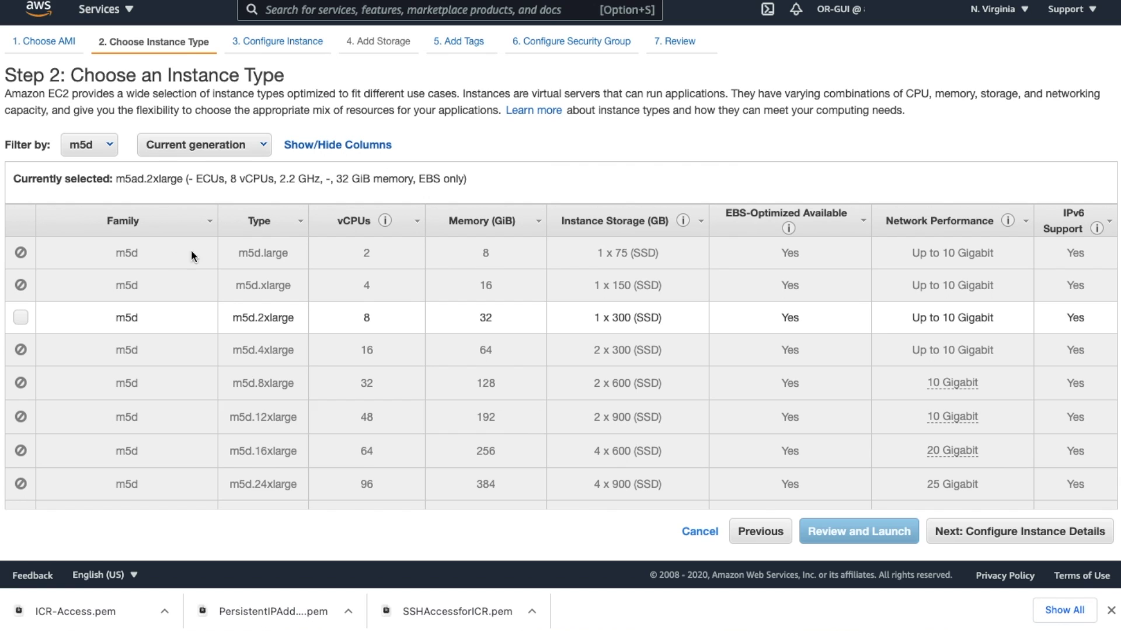
left_click(21, 318)
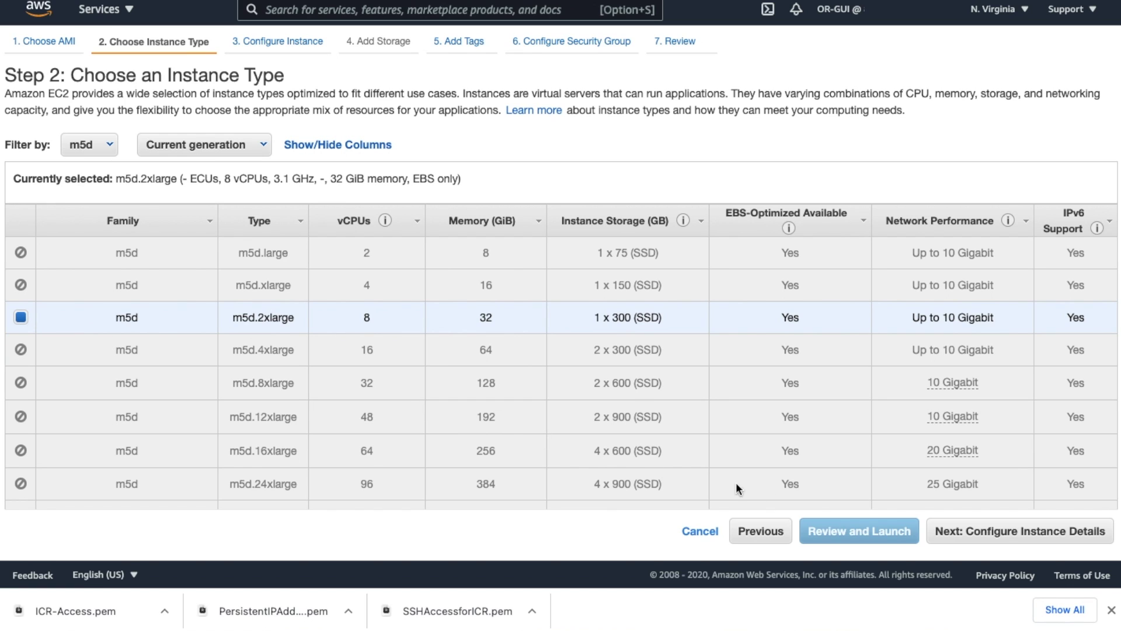
left_click(978, 534)
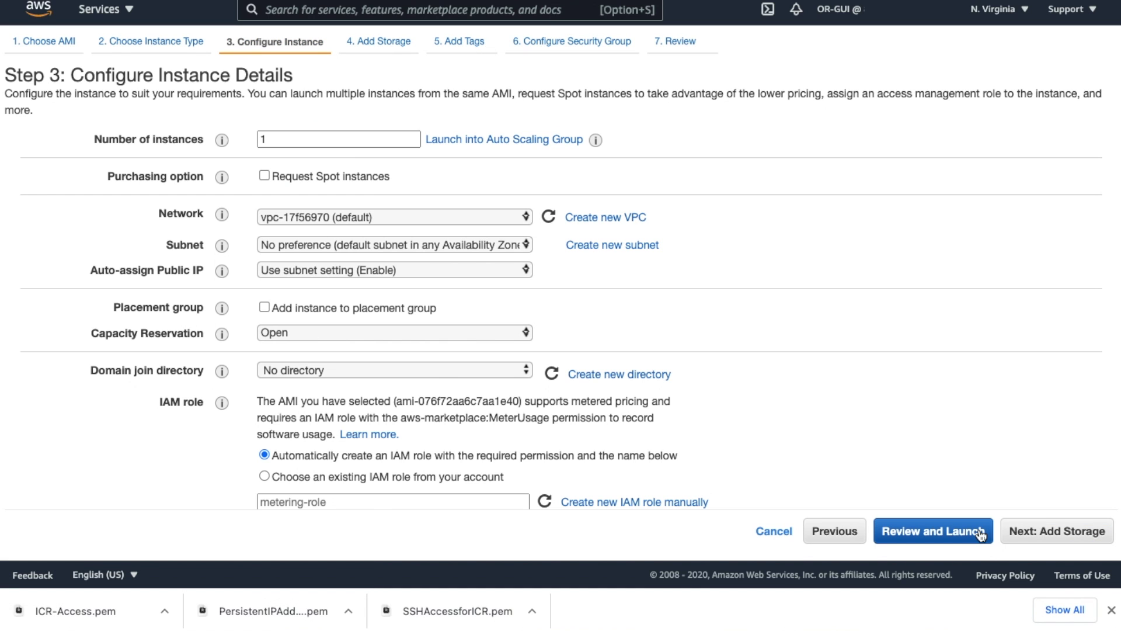
Assign the existing IAM role MeteringRoleForICR to the instance instead of automatically creating one.
scroll(920, 402, "down", 3)
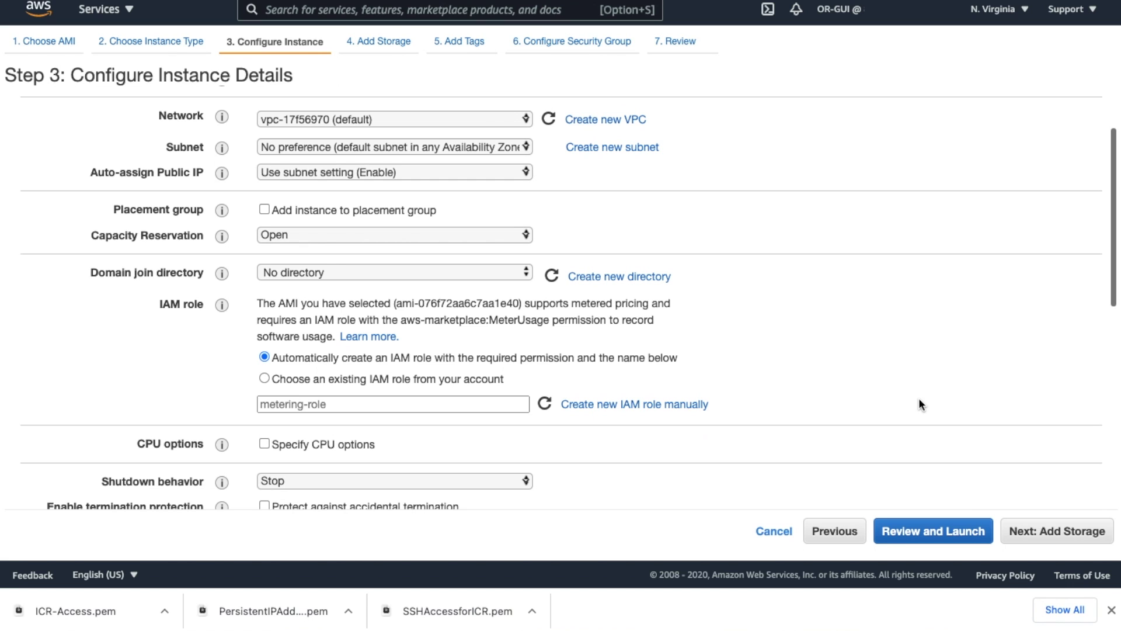
scroll(919, 400, "down", 5)
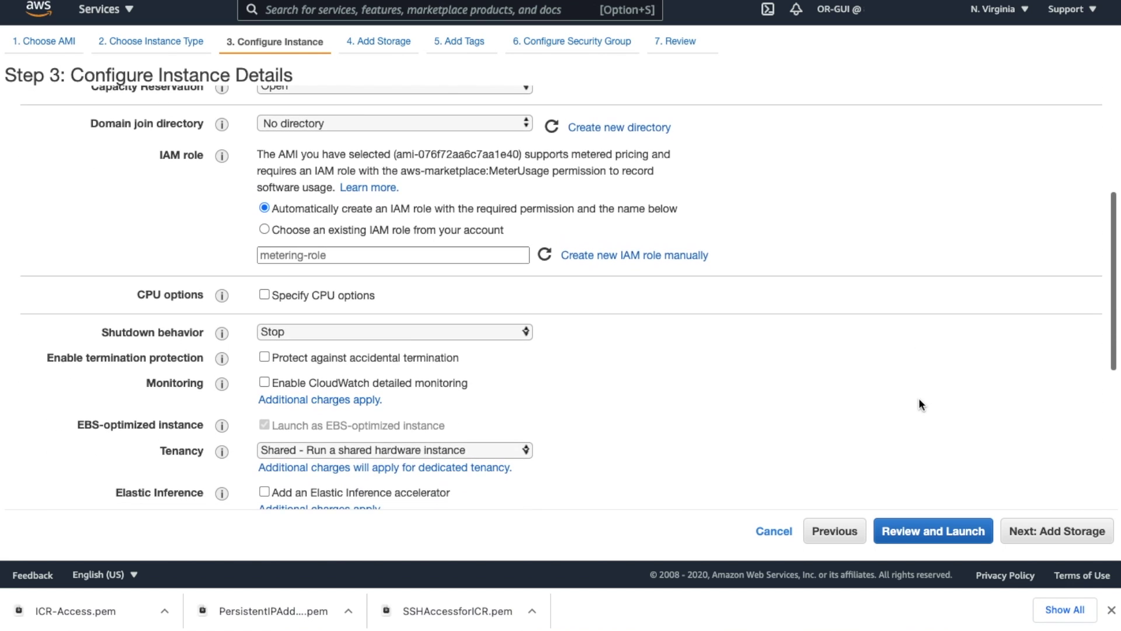
left_click(264, 229)
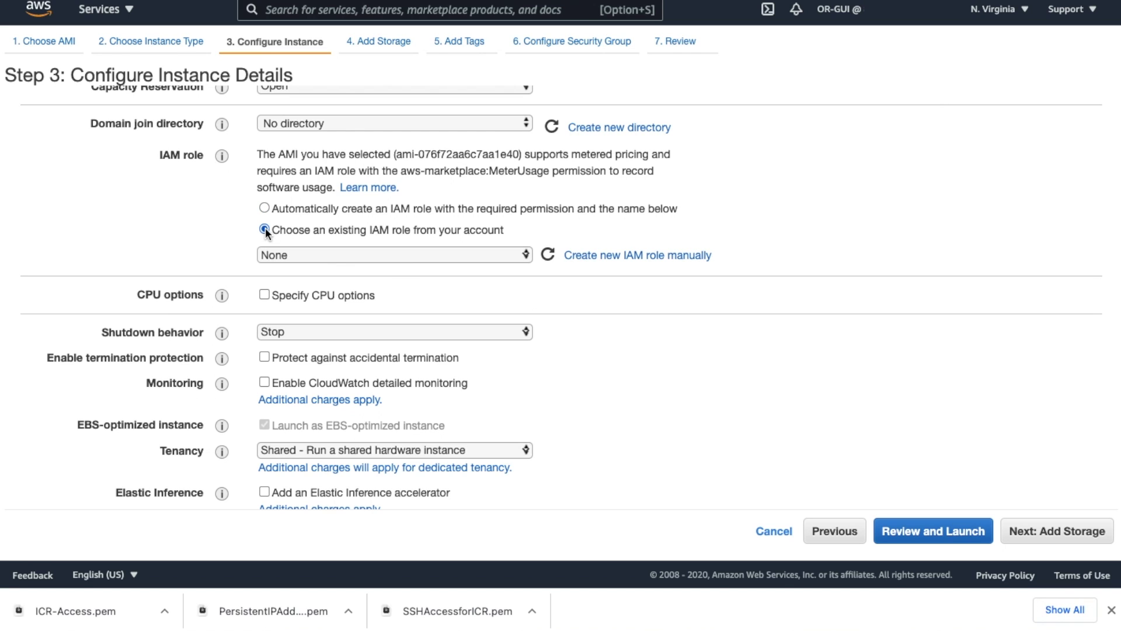
left_click(527, 257)
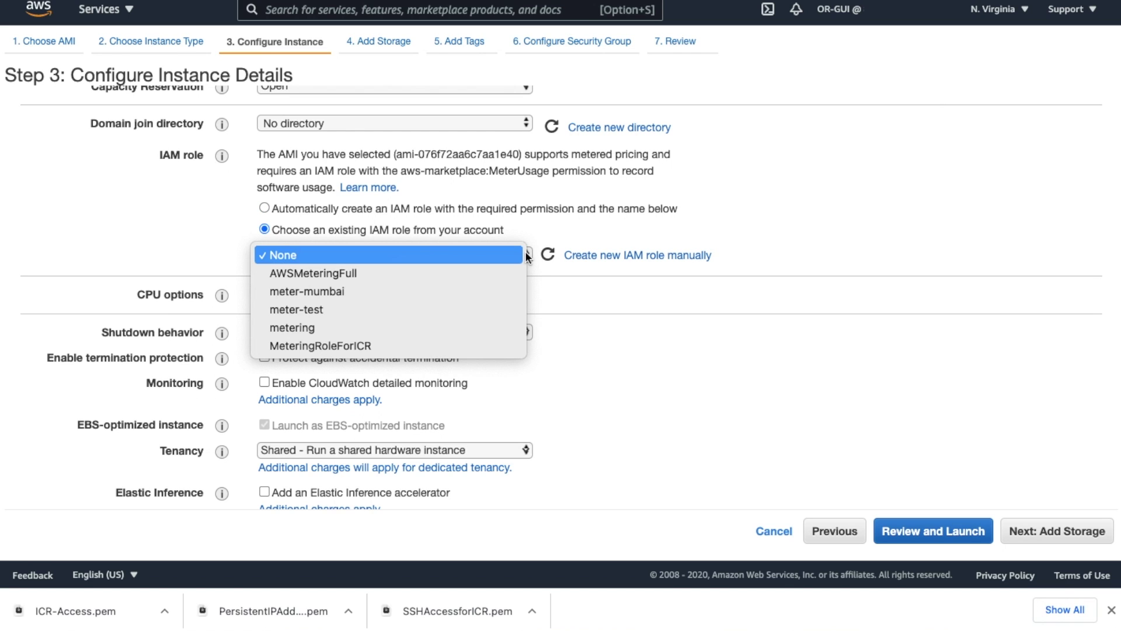
left_click(461, 345)
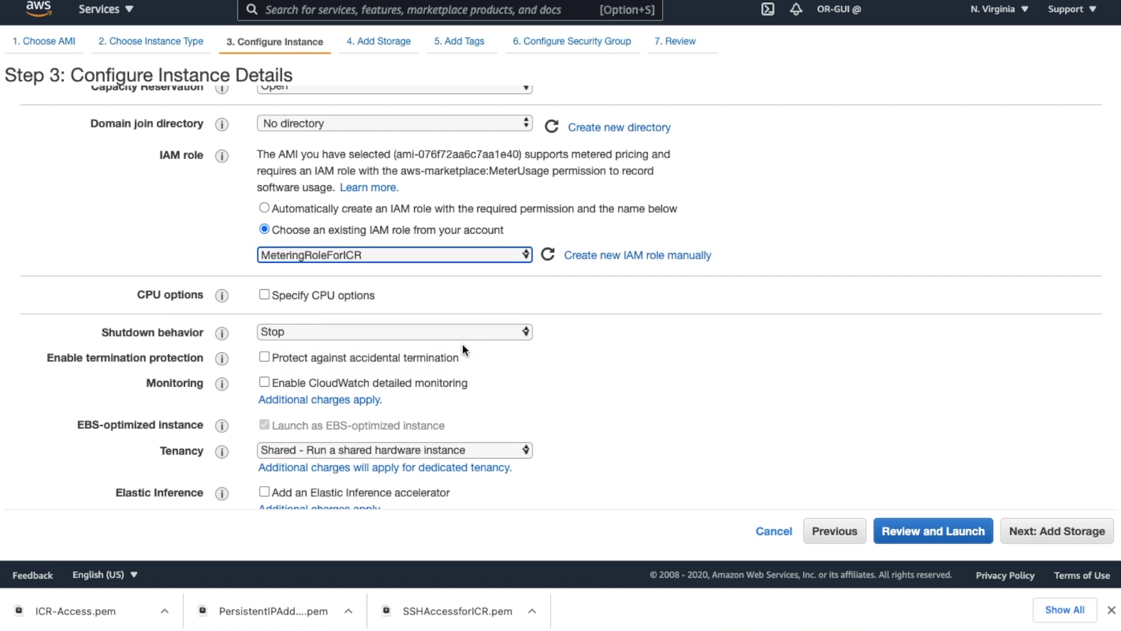
Continue to the launch review, keeping the default storage, no tags and the preset new security group.
scroll(636, 380, "down", 5)
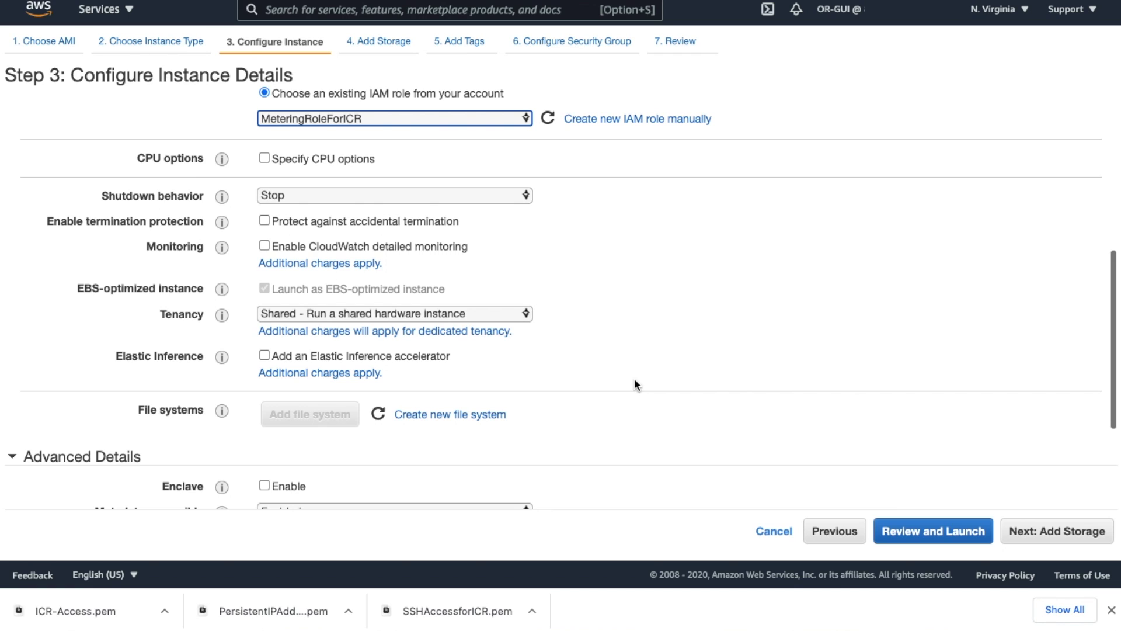
left_click(1070, 538)
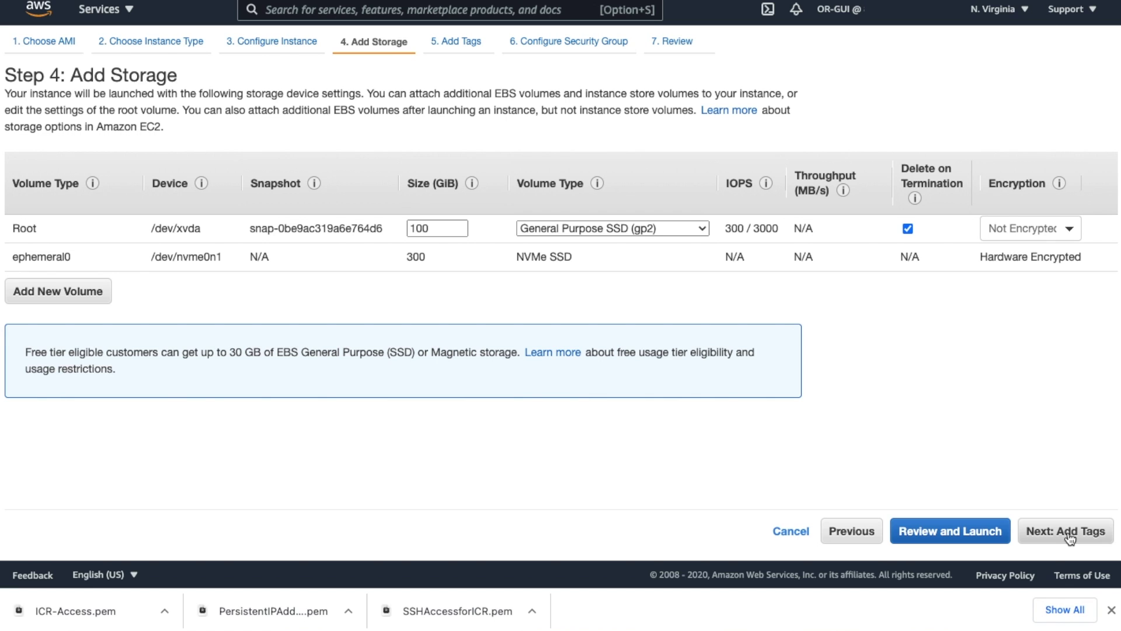
left_click(1070, 538)
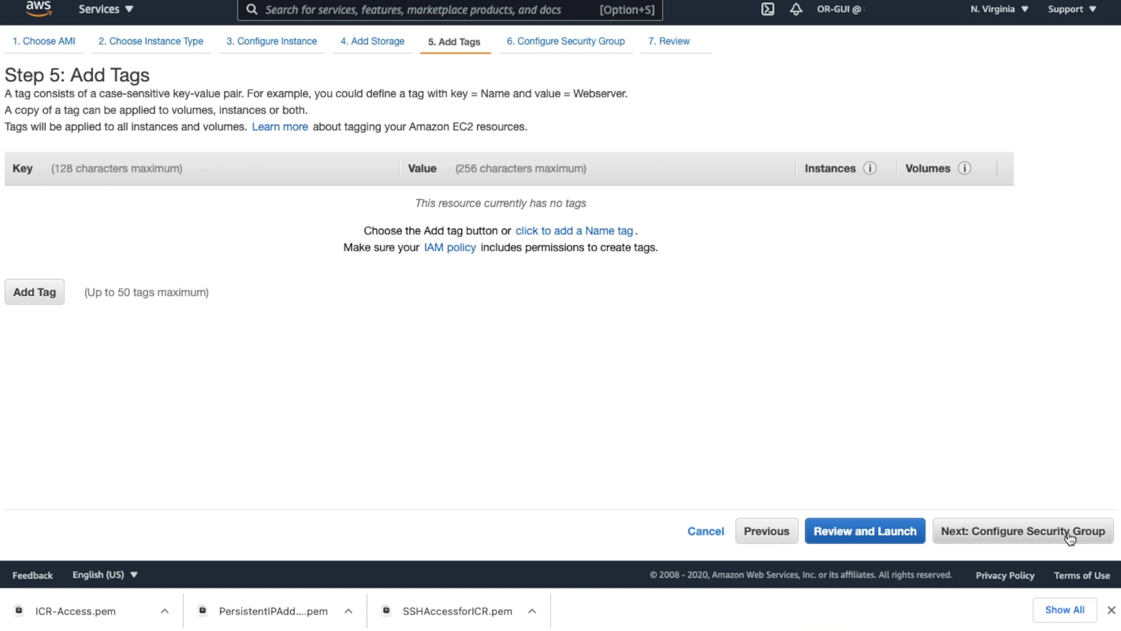
left_click(1070, 537)
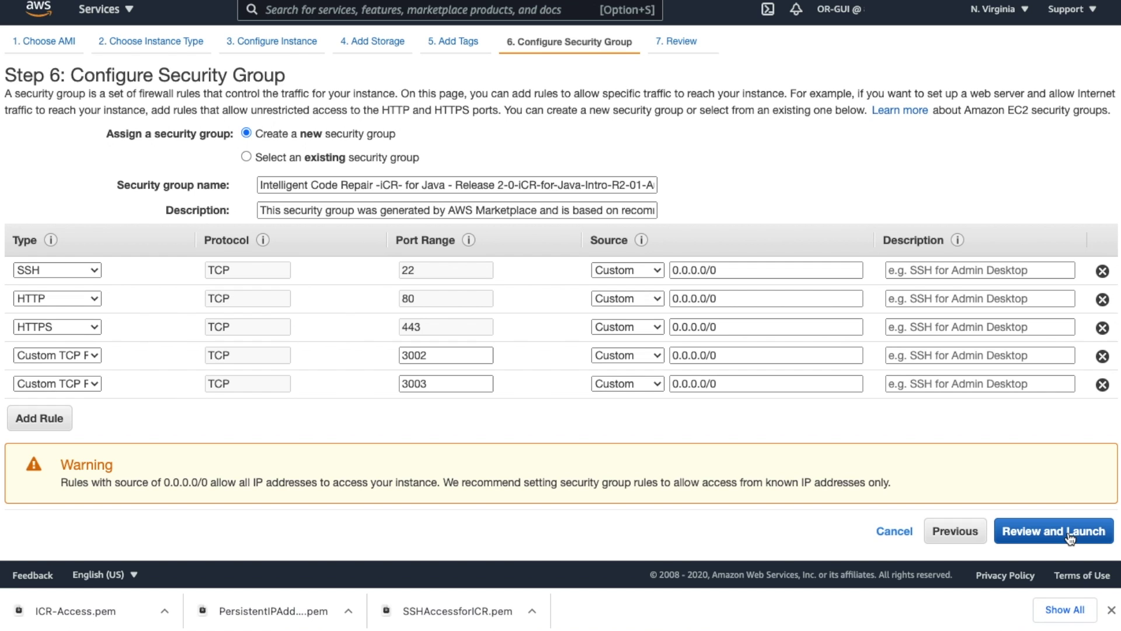
left_click(1070, 538)
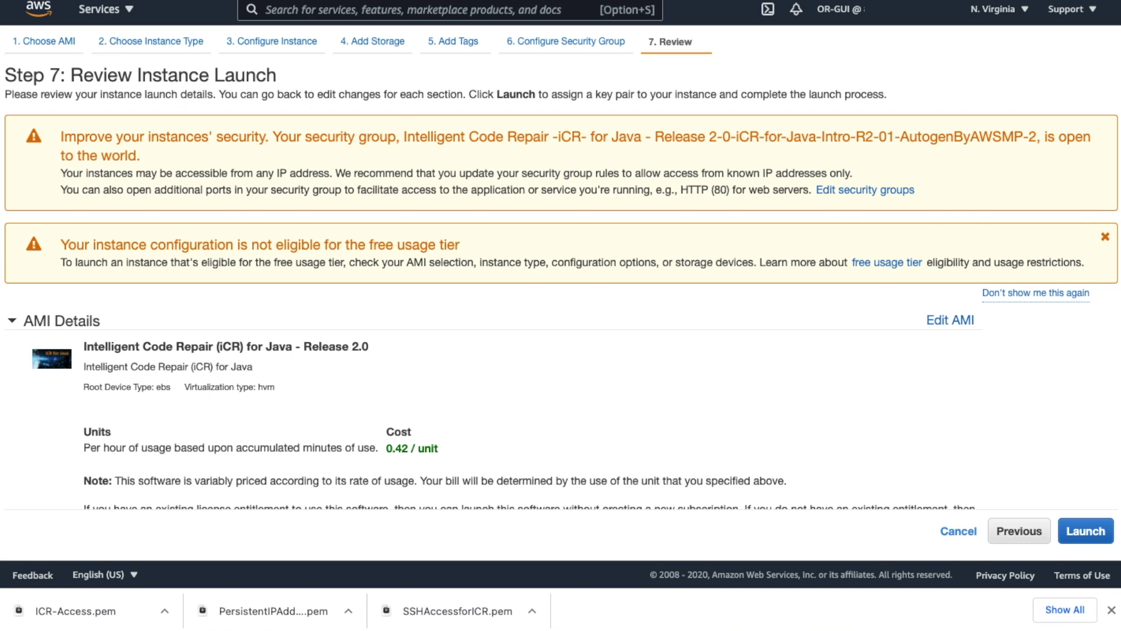
Launch the instance with the existing key pair ICR-Access, acknowledging access to its private key file.
left_click(1081, 533)
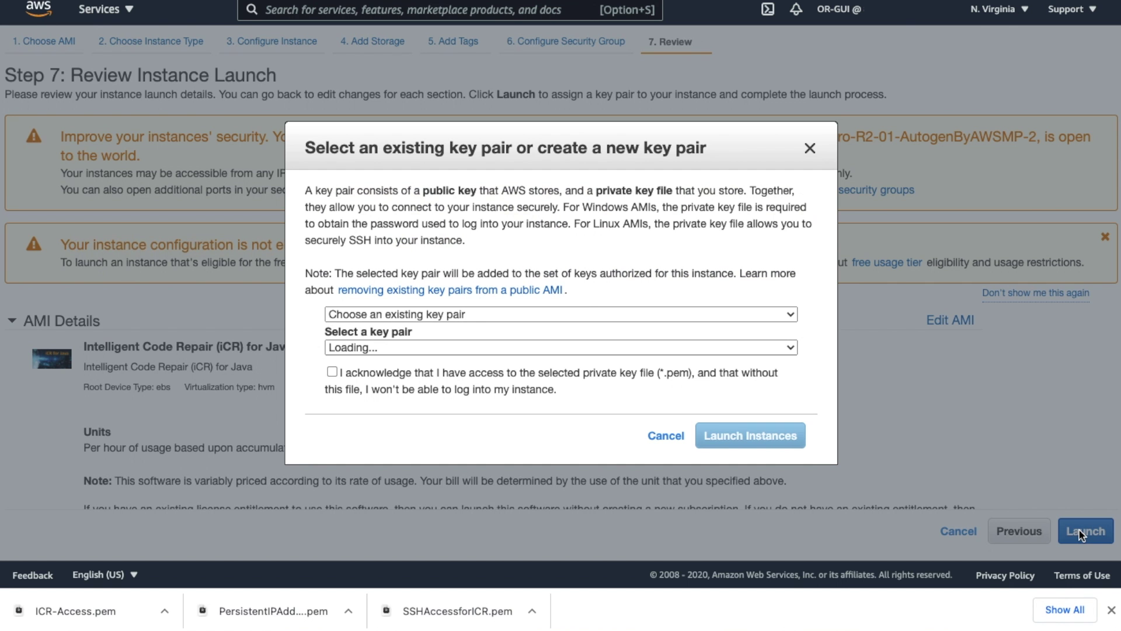
left_click(787, 316)
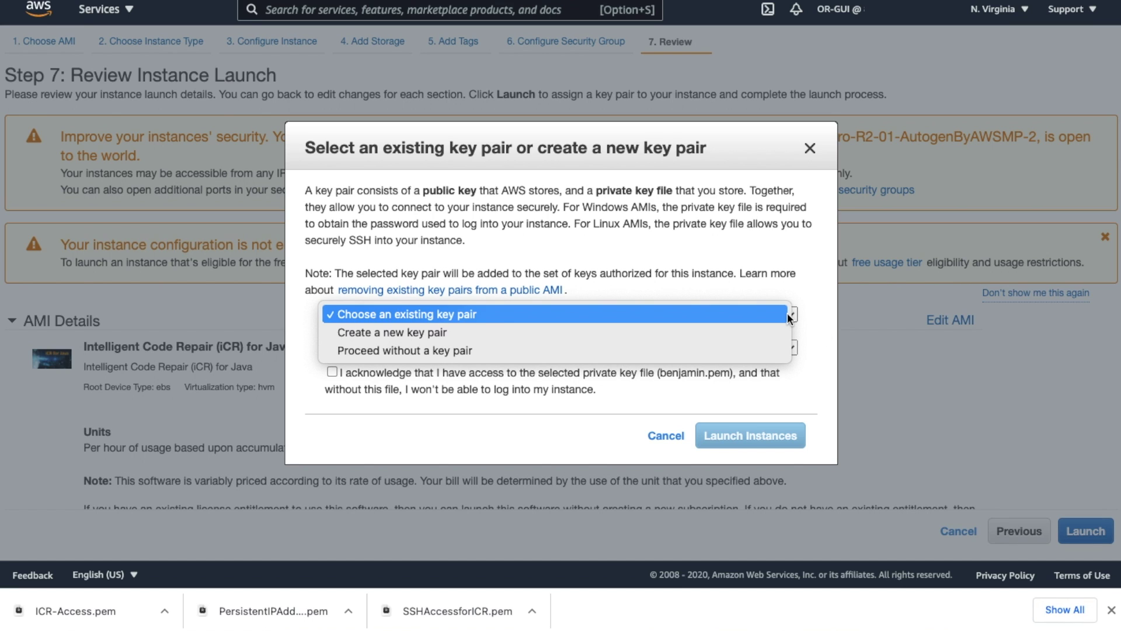
left_click(787, 313)
left_click(791, 347)
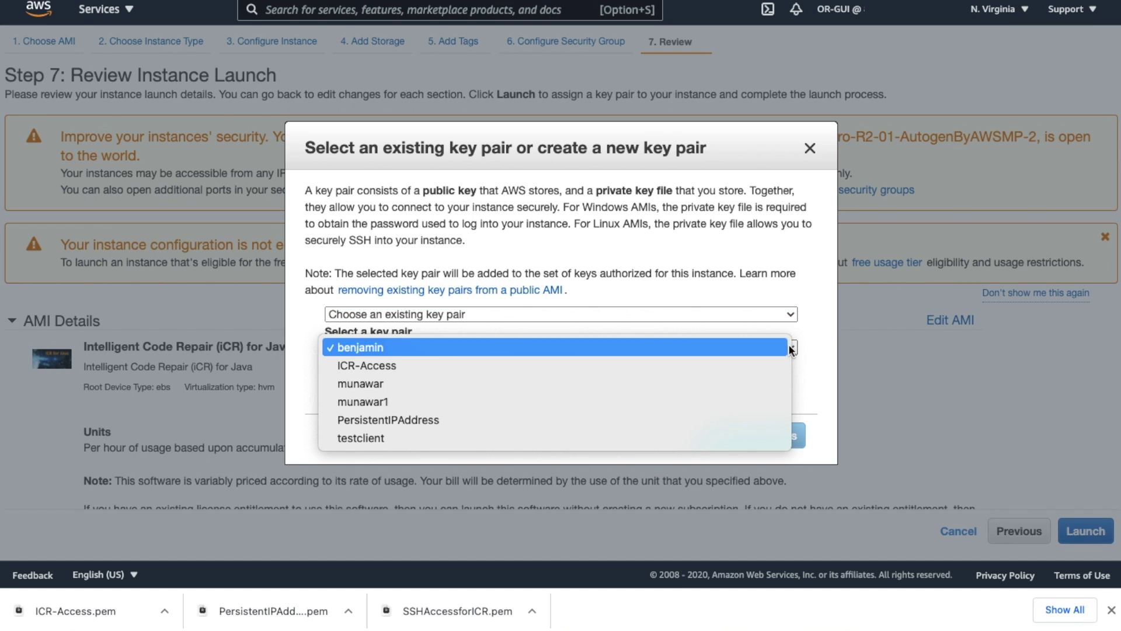
left_click(769, 363)
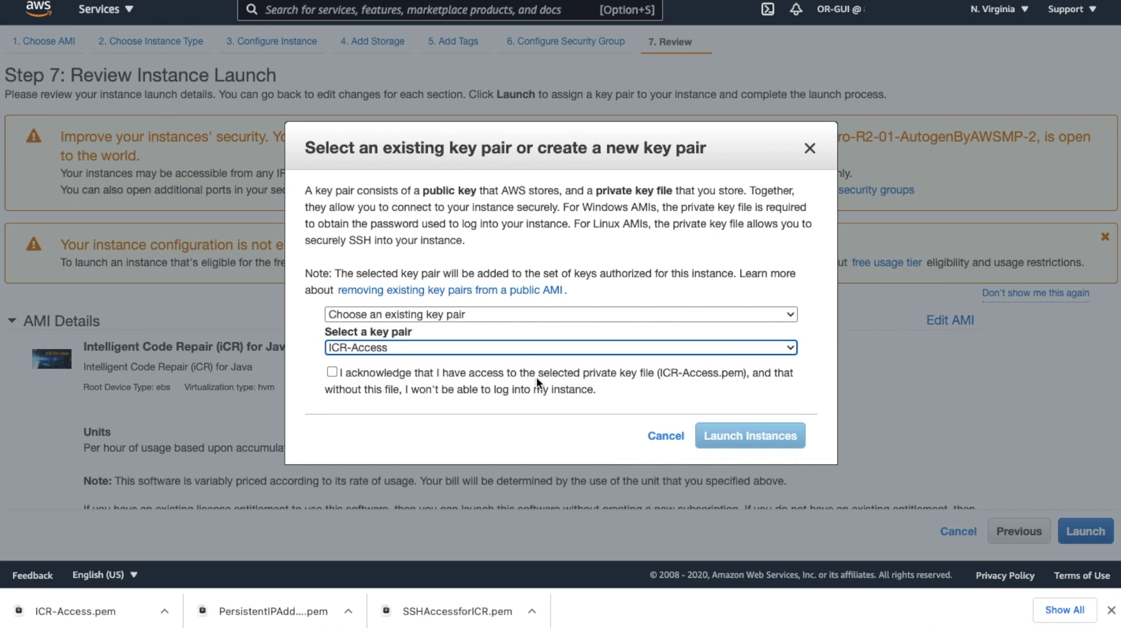
left_click(330, 370)
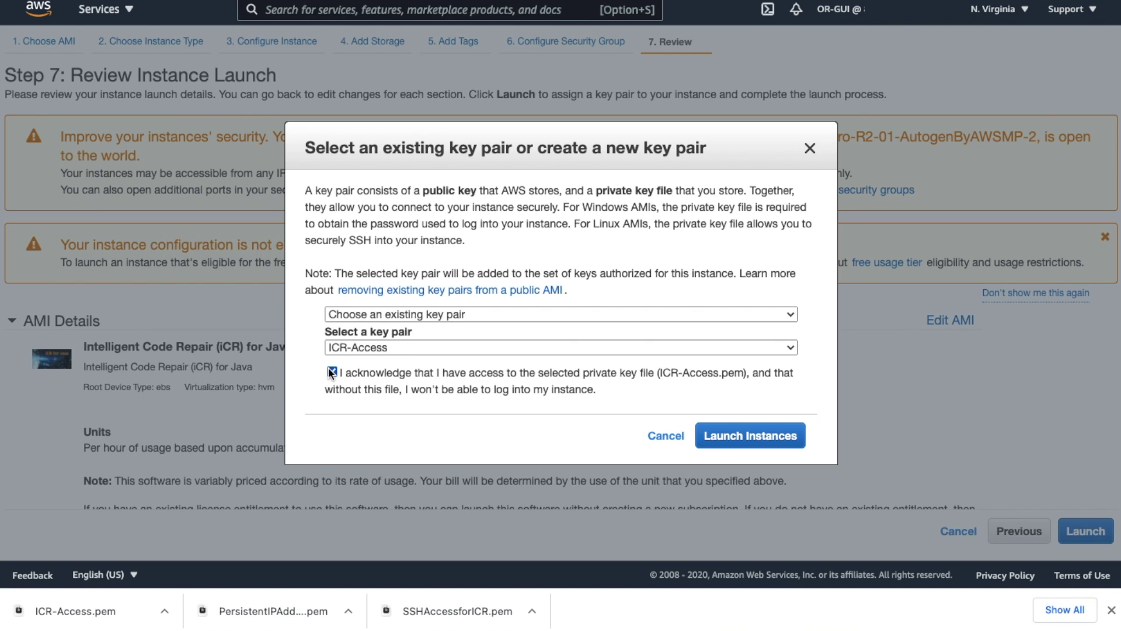
left_click(740, 437)
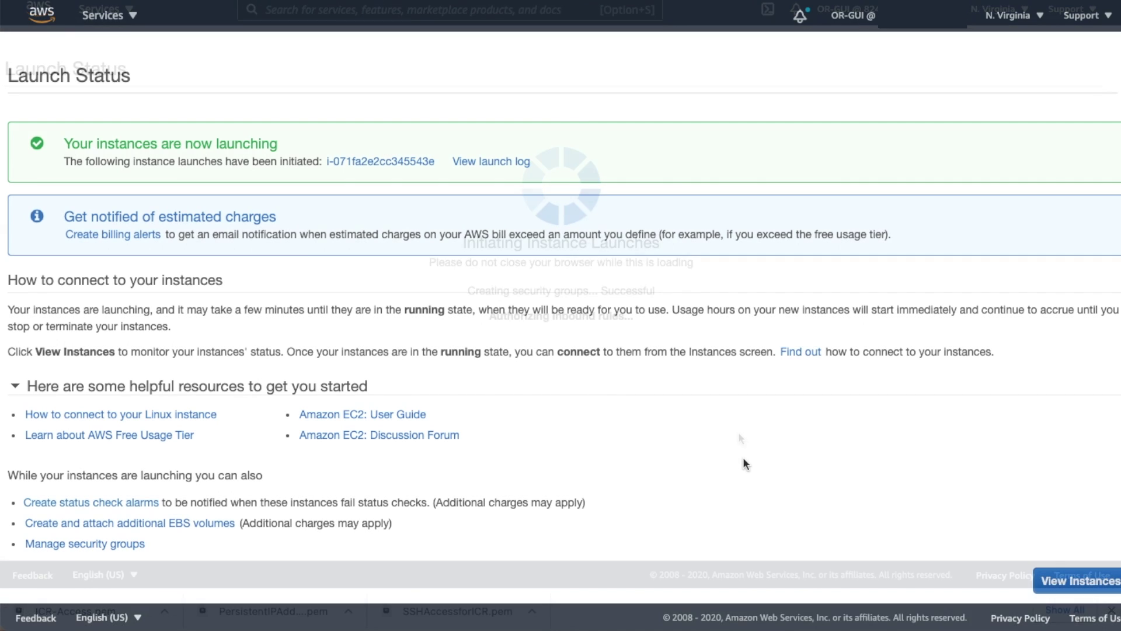
Name the newly launched instance iCR-for-Java-Server and open its instance summary.
left_click(380, 164)
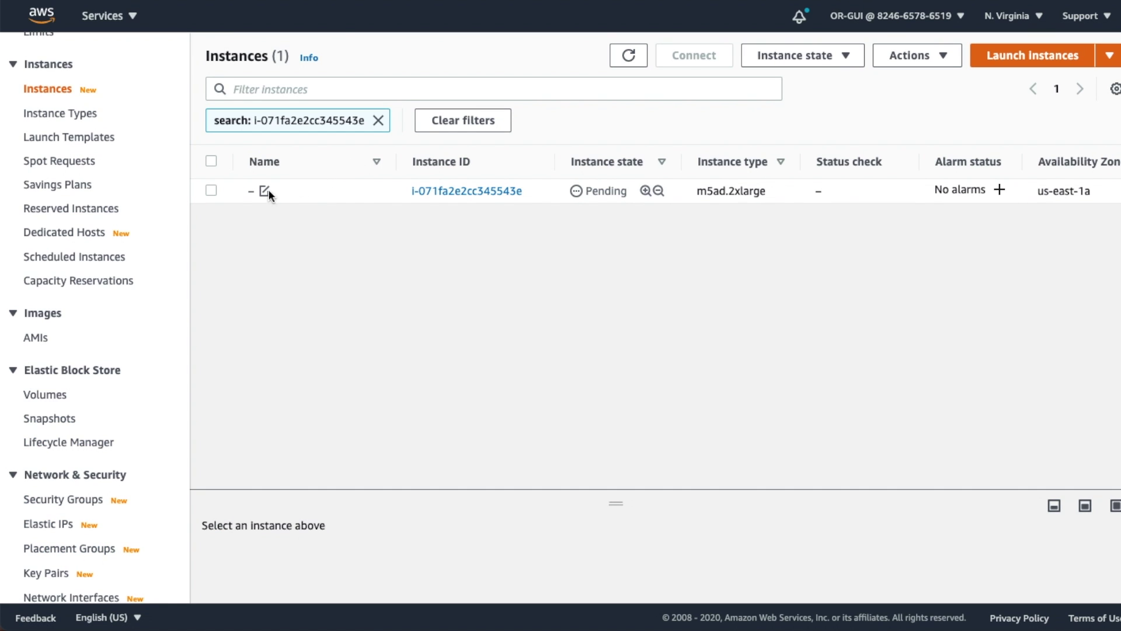
left_click(263, 191)
type("iCR-for-Java-Server")
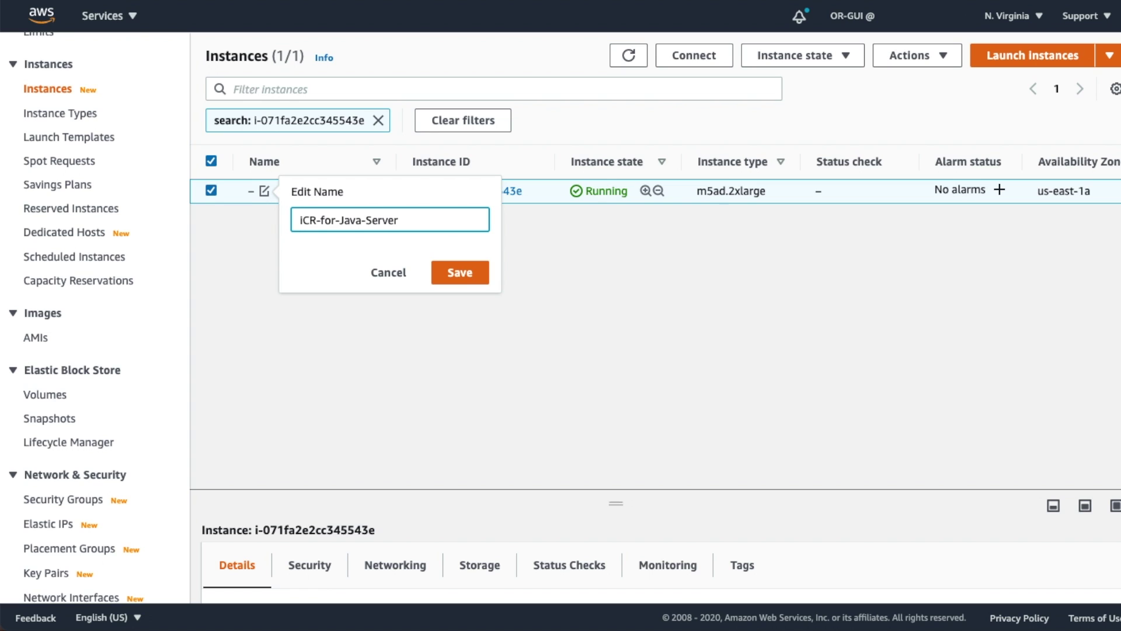
left_click(469, 274)
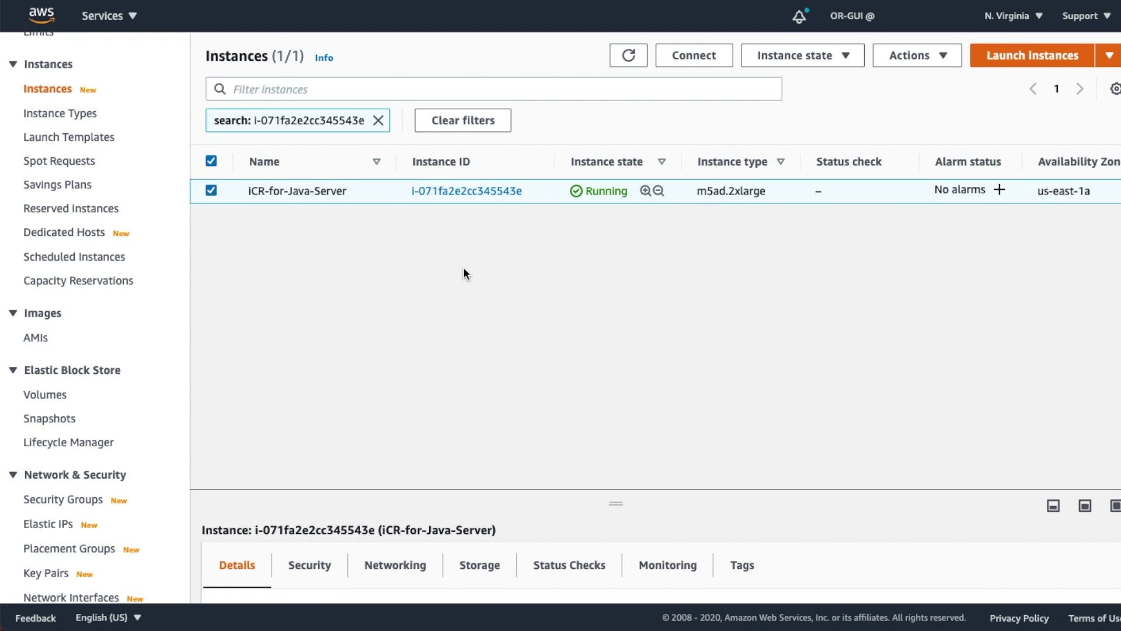
left_click(471, 197)
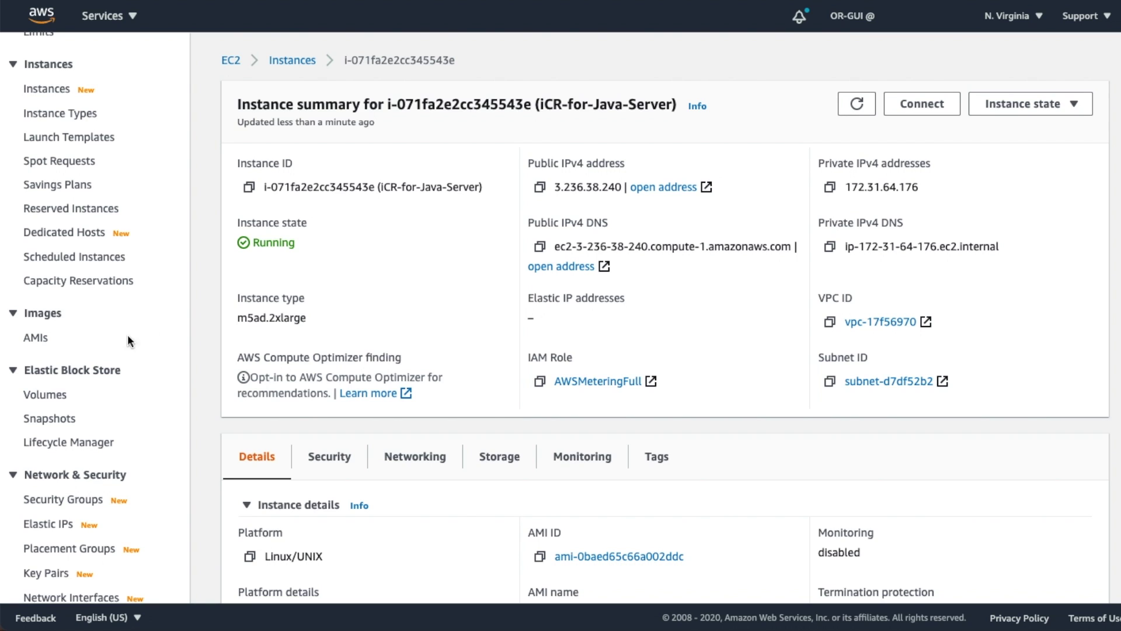
Allocate a new Elastic IP address from Amazon's pool of IPv4 addresses in the us-east-1 network border group.
scroll(97, 355, "down", 4)
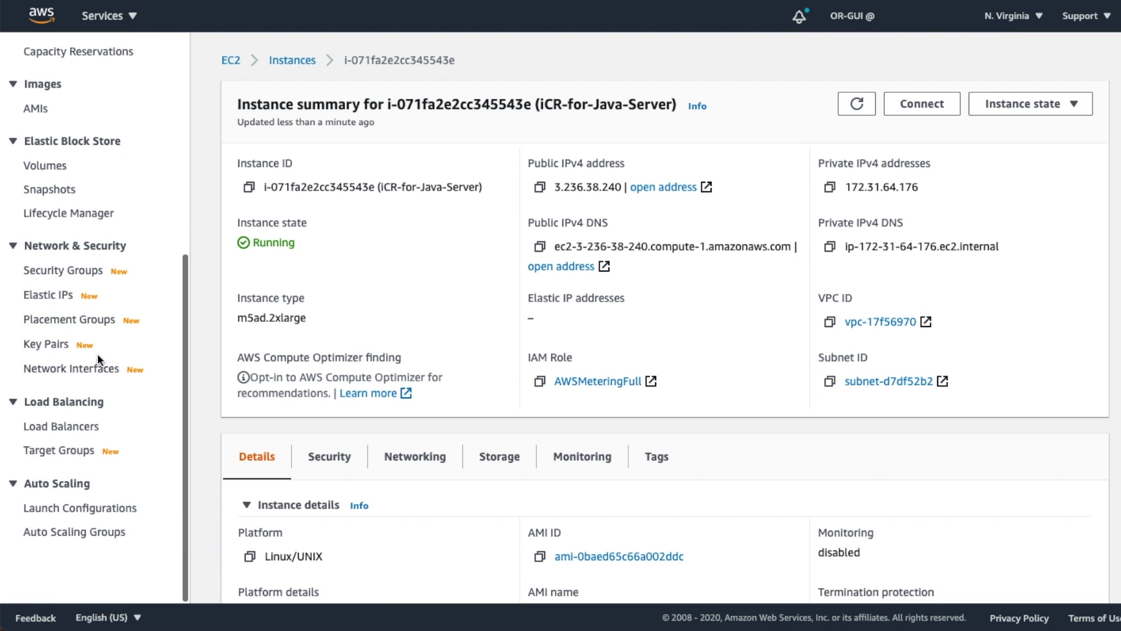
left_click(51, 297)
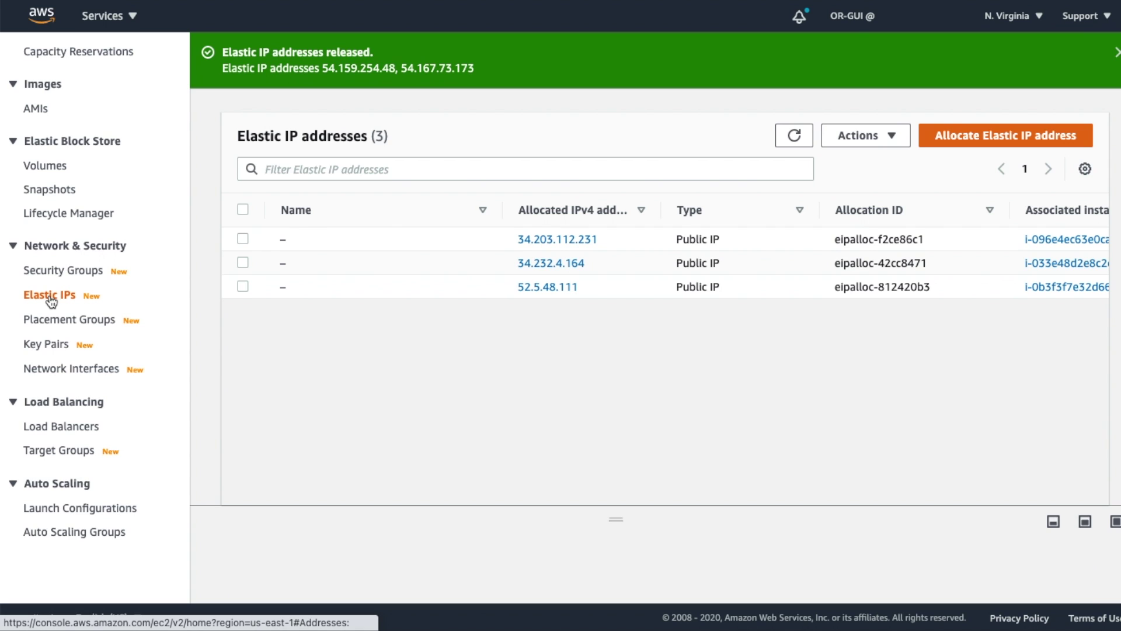
left_click(994, 141)
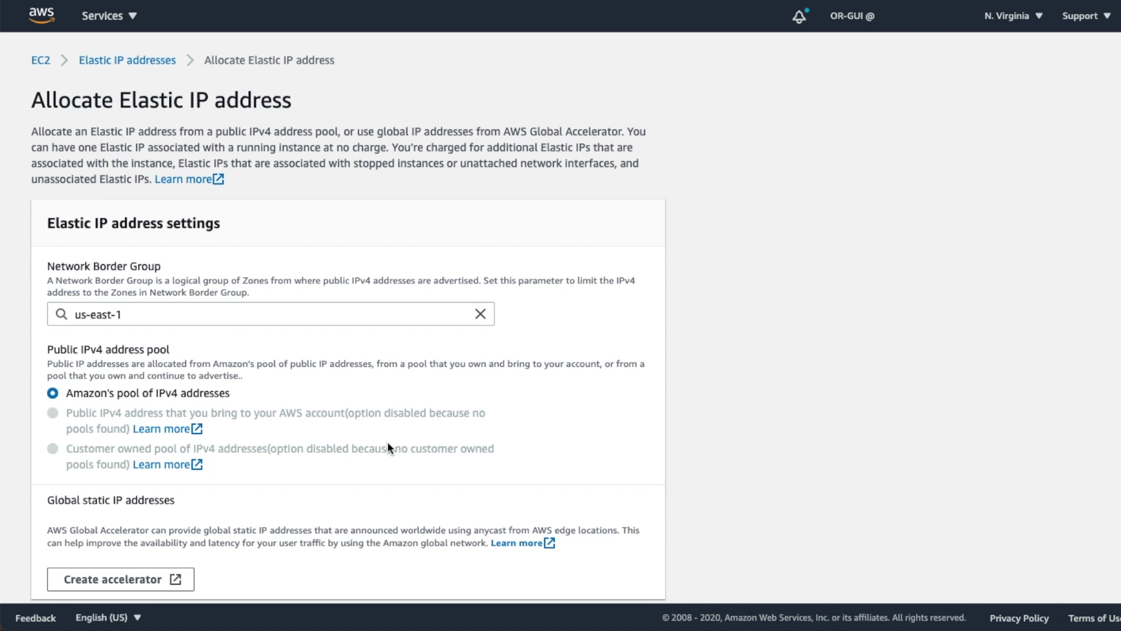
scroll(398, 447, "down", 2)
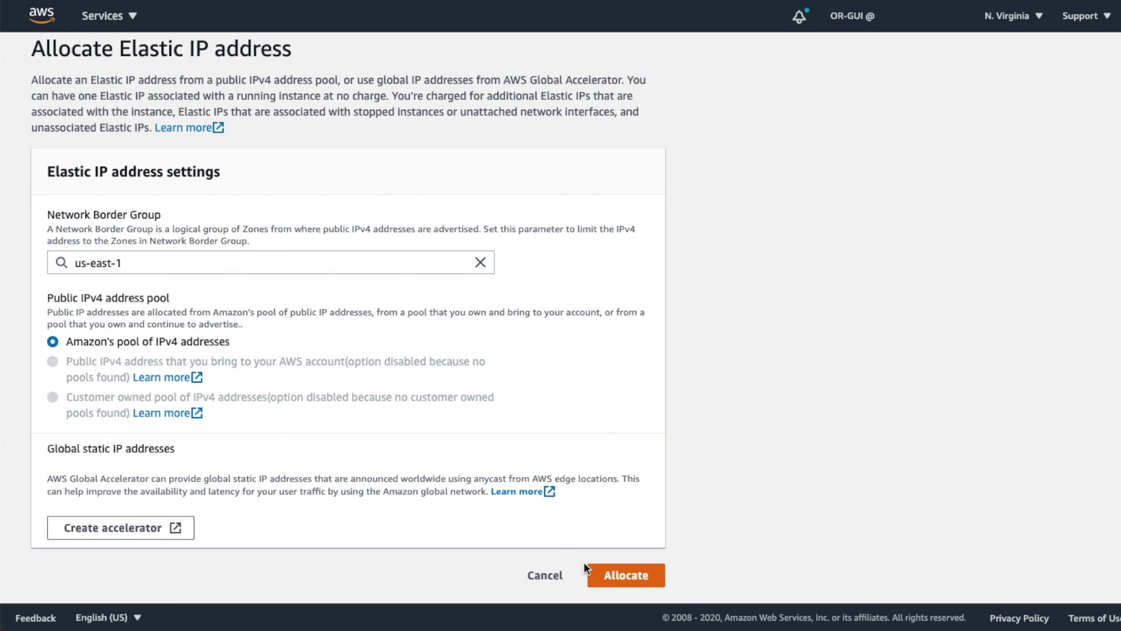
left_click(619, 577)
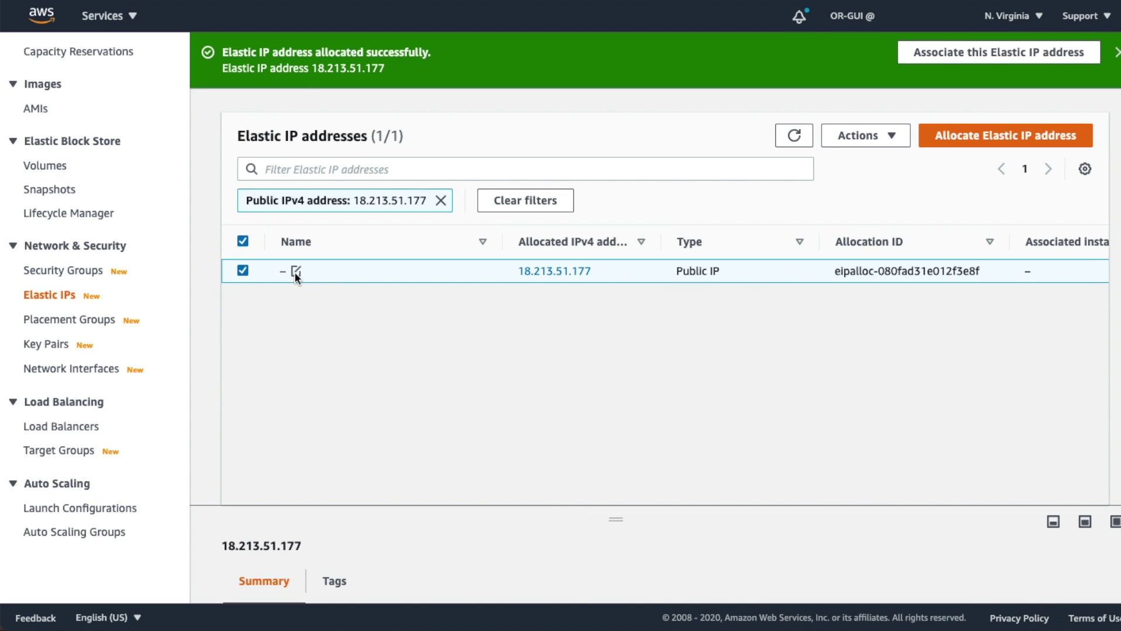
Name the newly allocated Elastic IP address iCR-for-Java-Address.
left_click(296, 272)
type("iCR-for-Java-Address")
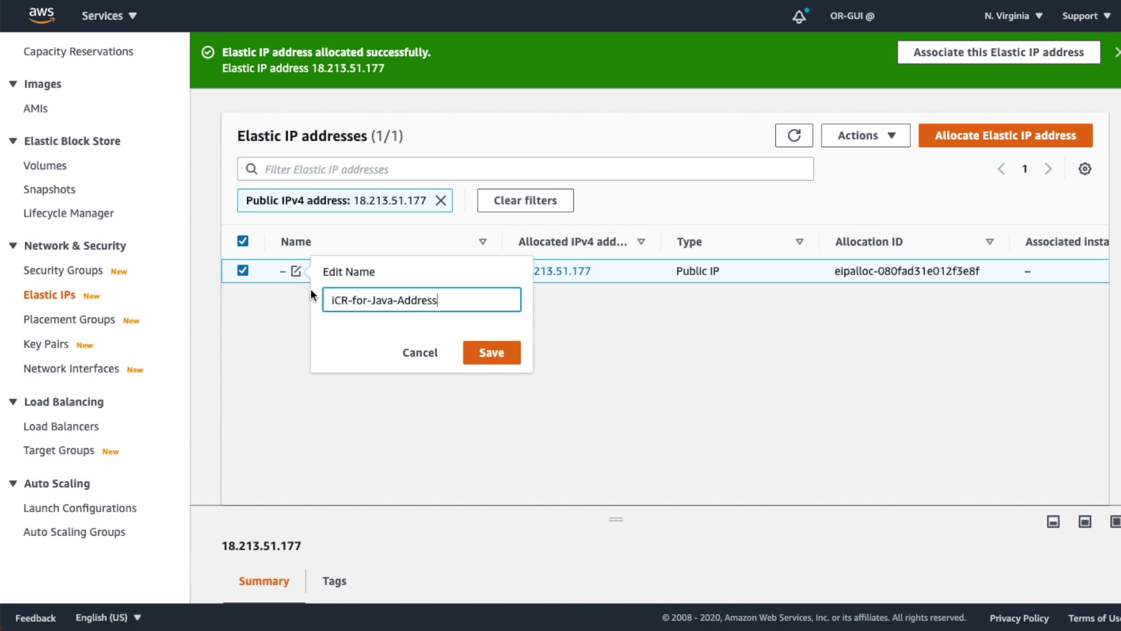
left_click(473, 350)
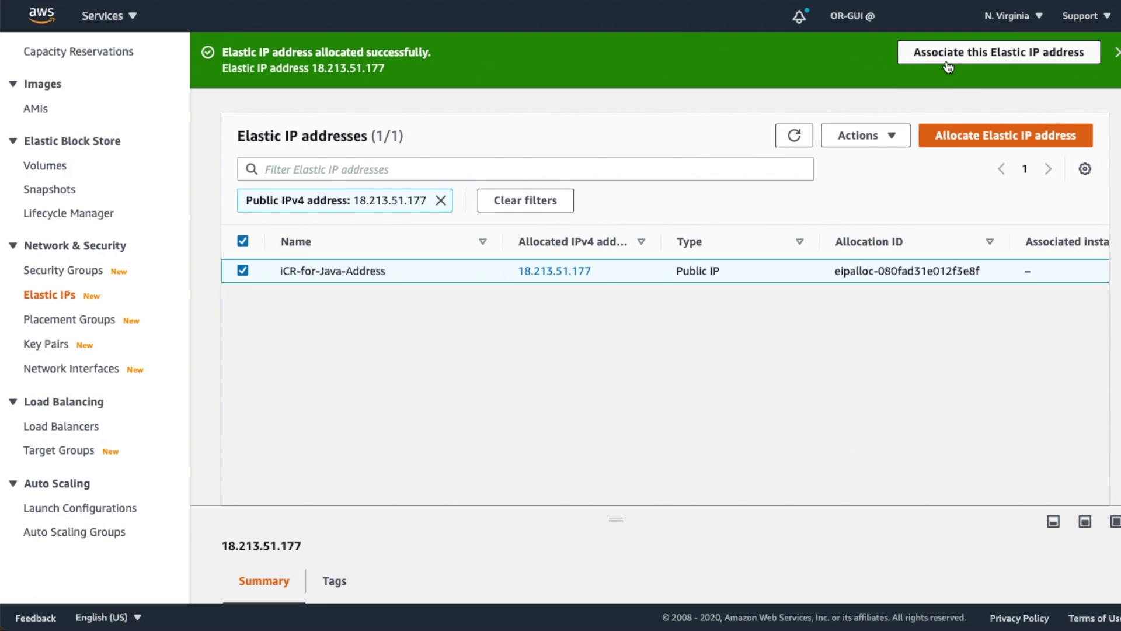
Associate the new Elastic IP address with the iCR-for-Java-Server instance.
left_click(947, 64)
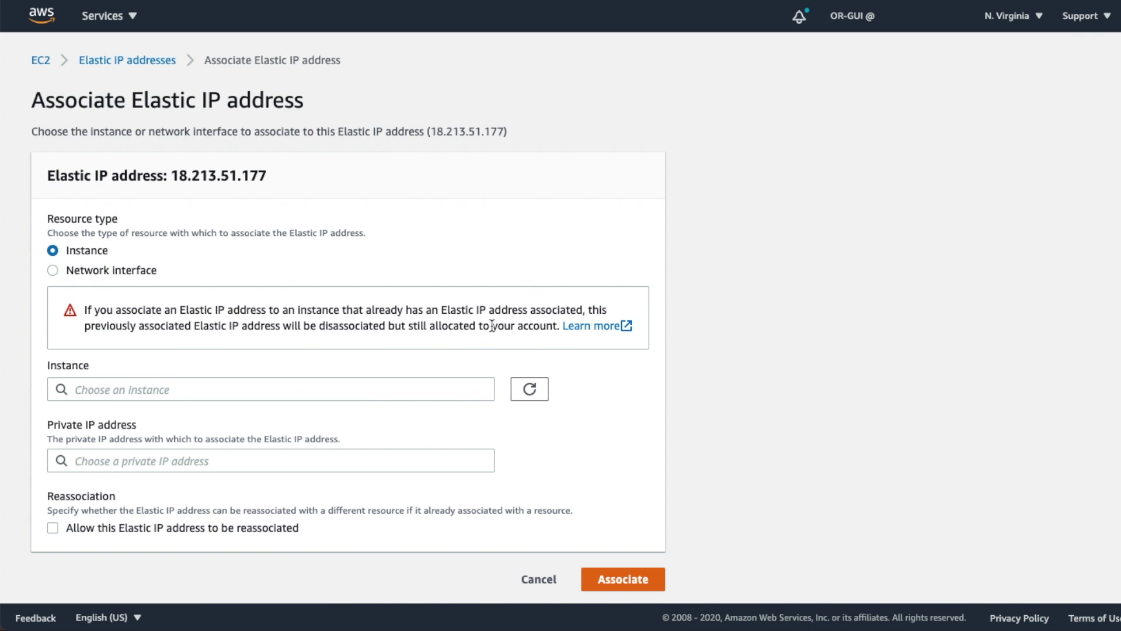
left_click(226, 389)
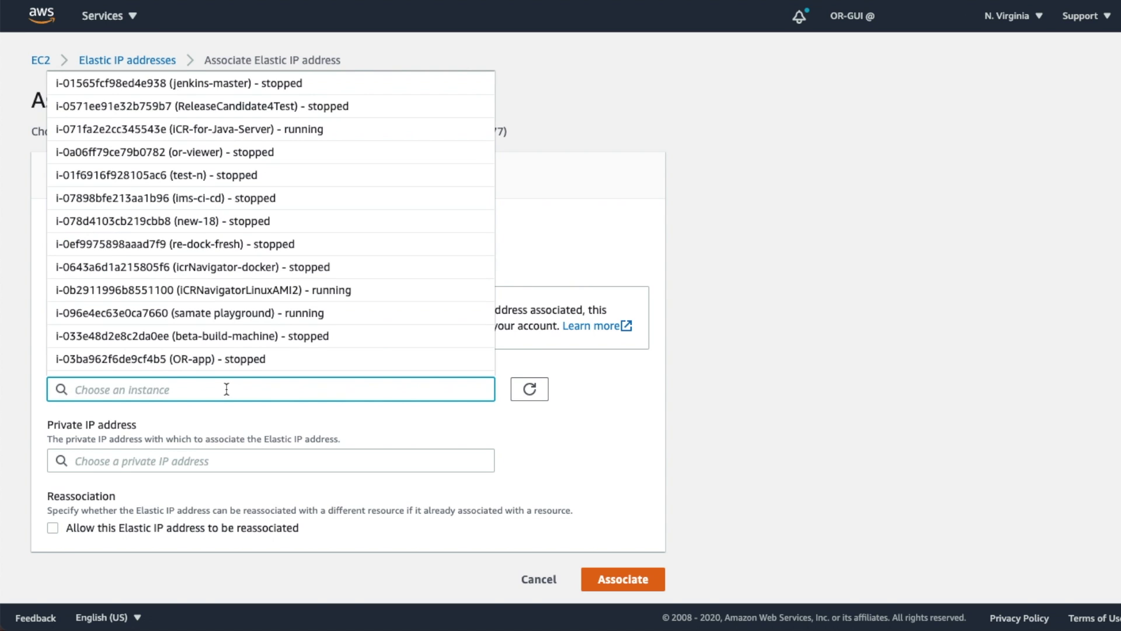
left_click(252, 131)
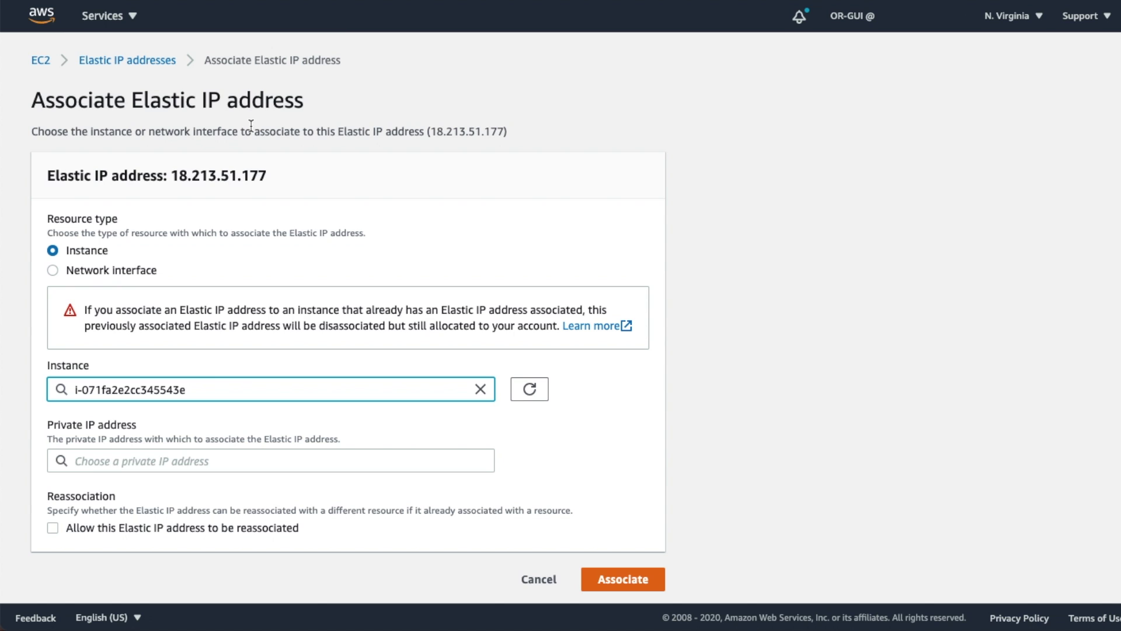
left_click(621, 580)
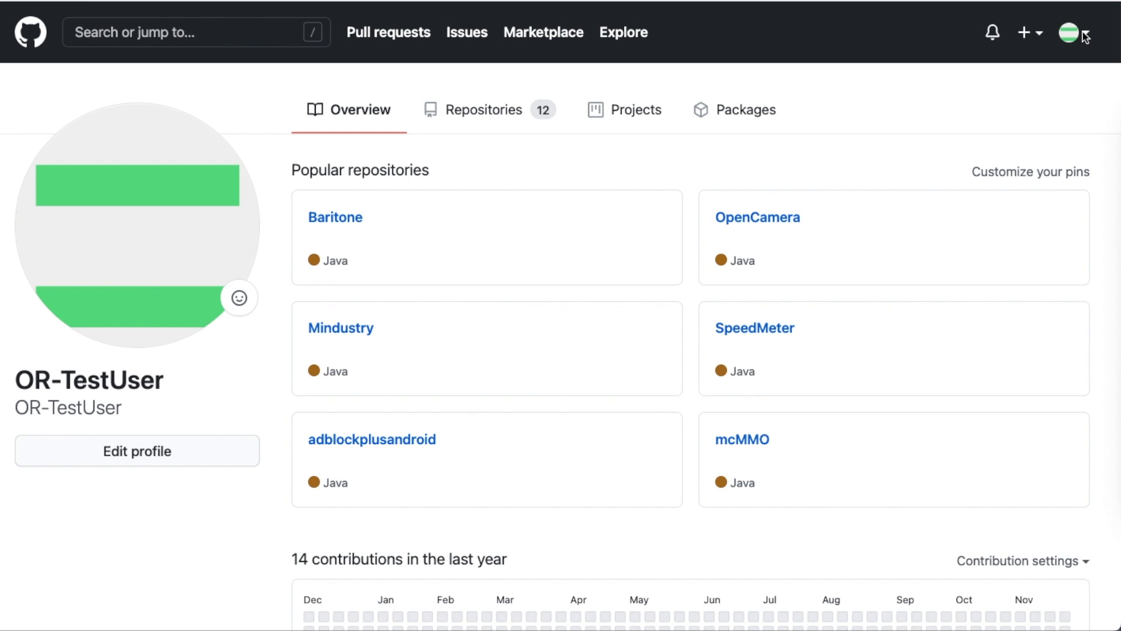
In GitHub, go to the OAuth Apps in the developer settings and start registering a new OAuth application.
left_click(1071, 35)
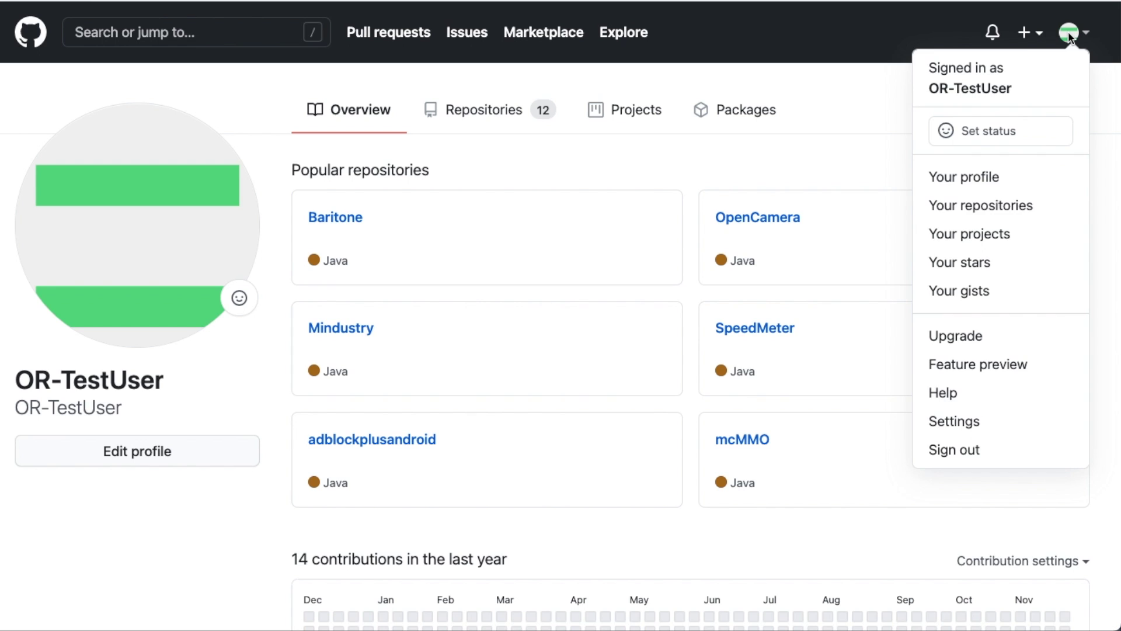
left_click(968, 416)
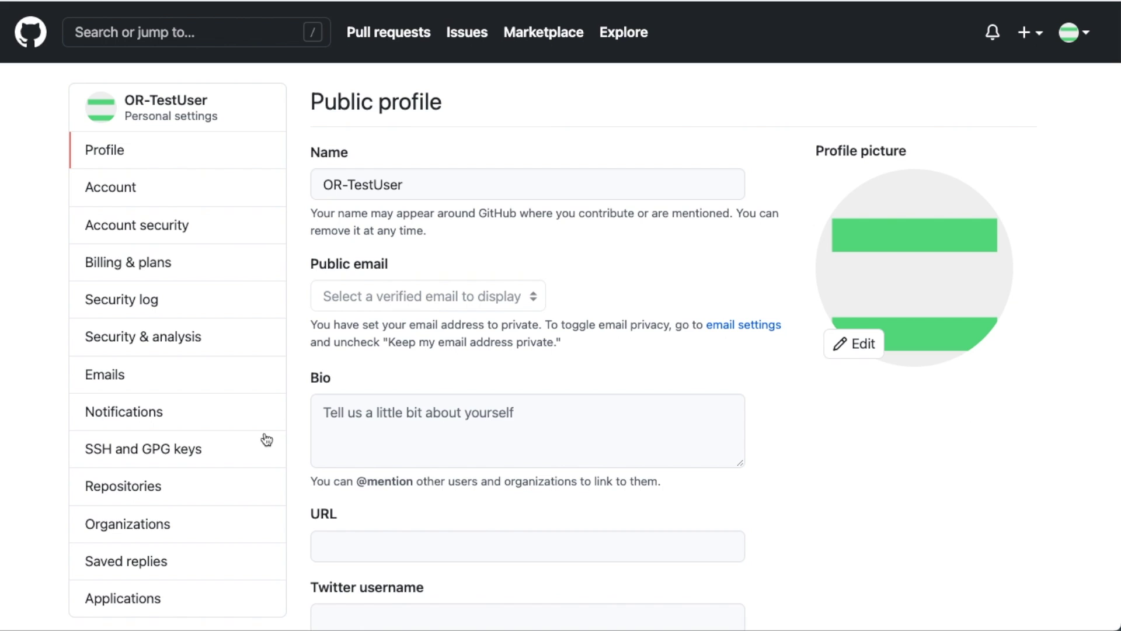
scroll(93, 456, "down", 5)
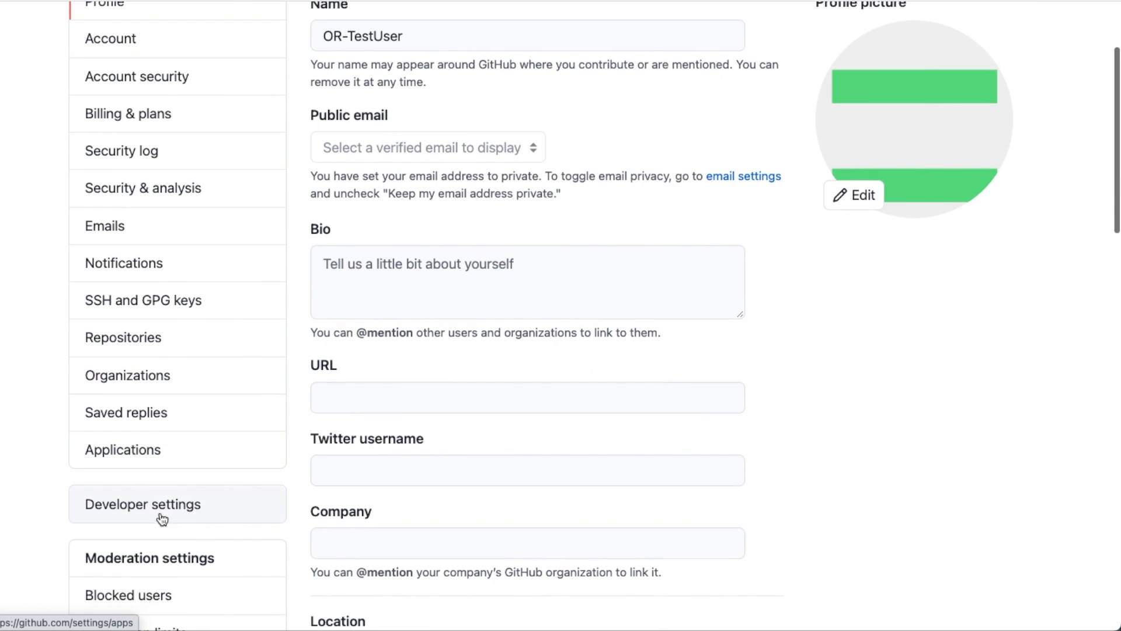
left_click(162, 519)
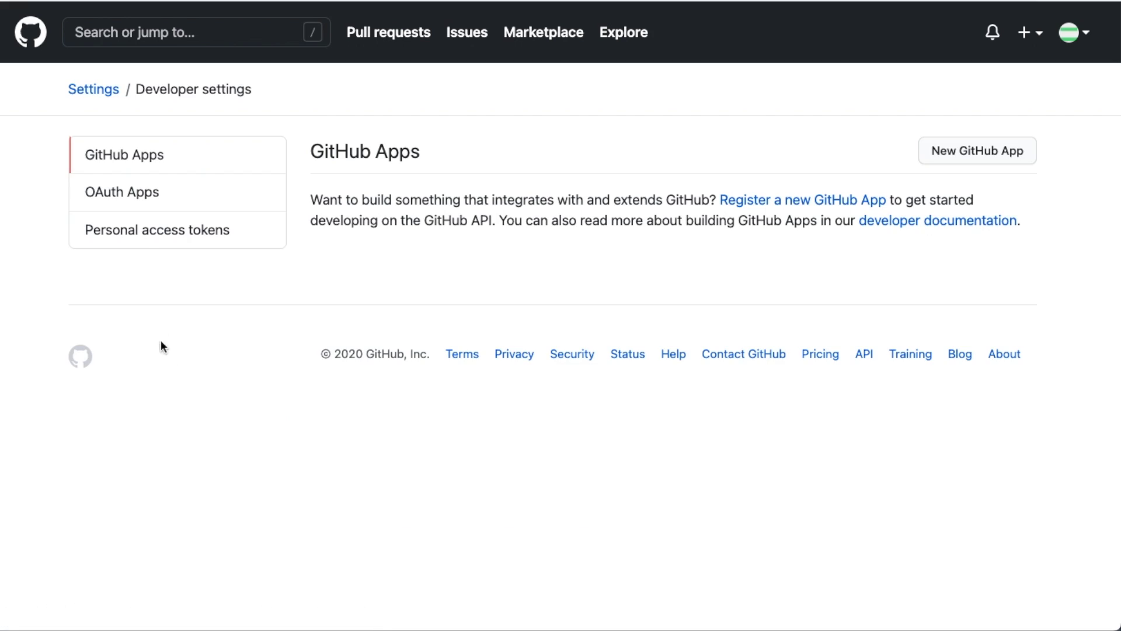
left_click(139, 193)
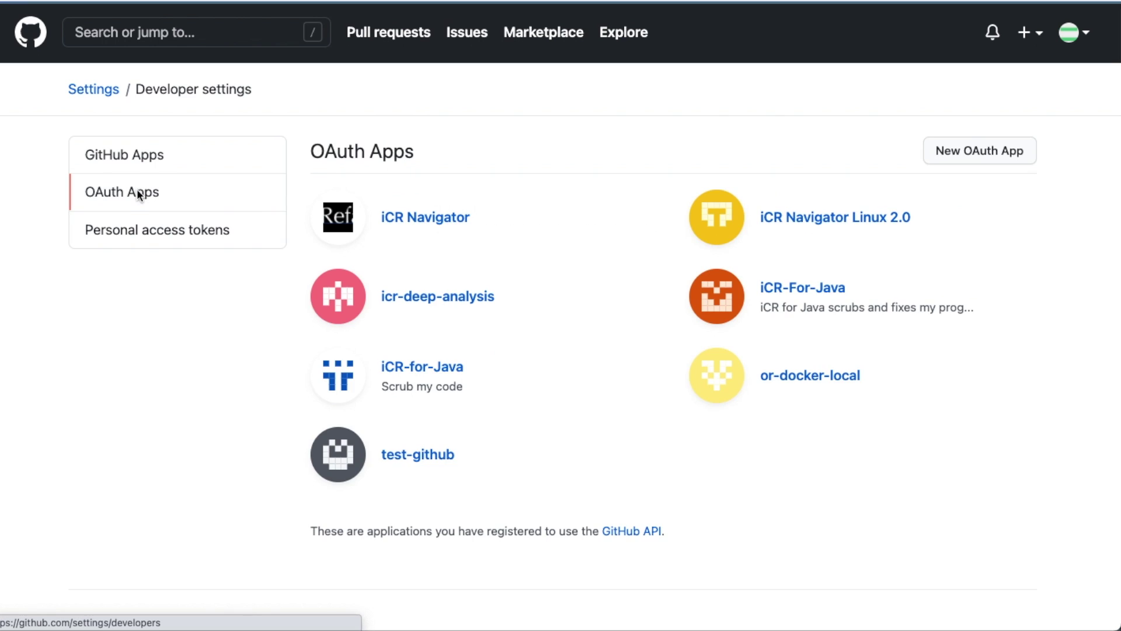
left_click(968, 153)
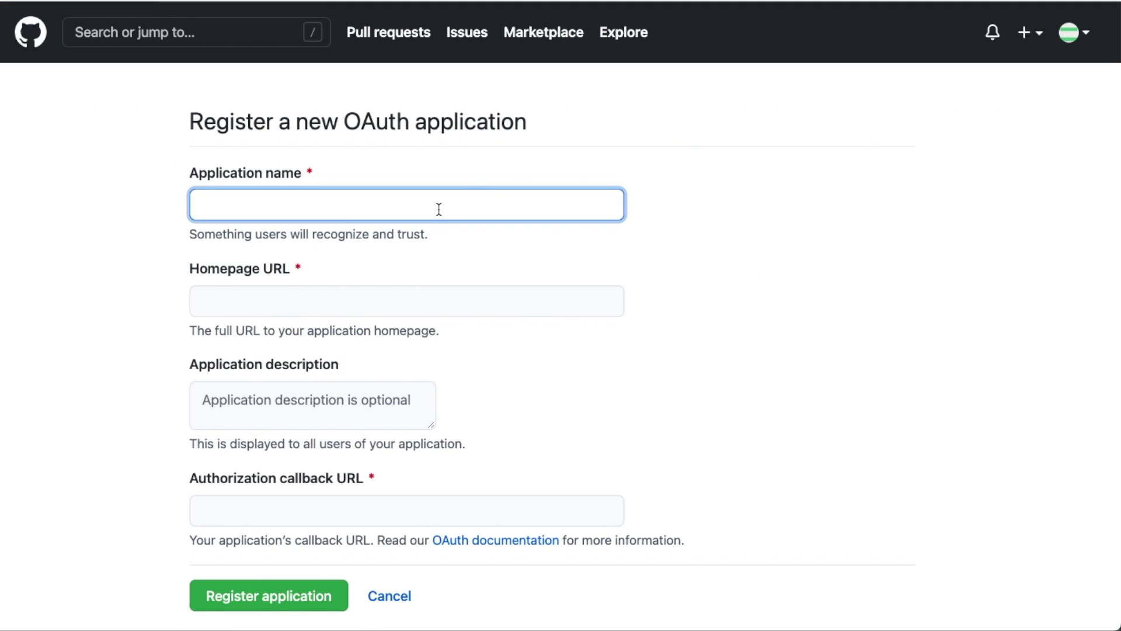
type("iCR-for-Java")
left_click(333, 302)
type("http:")
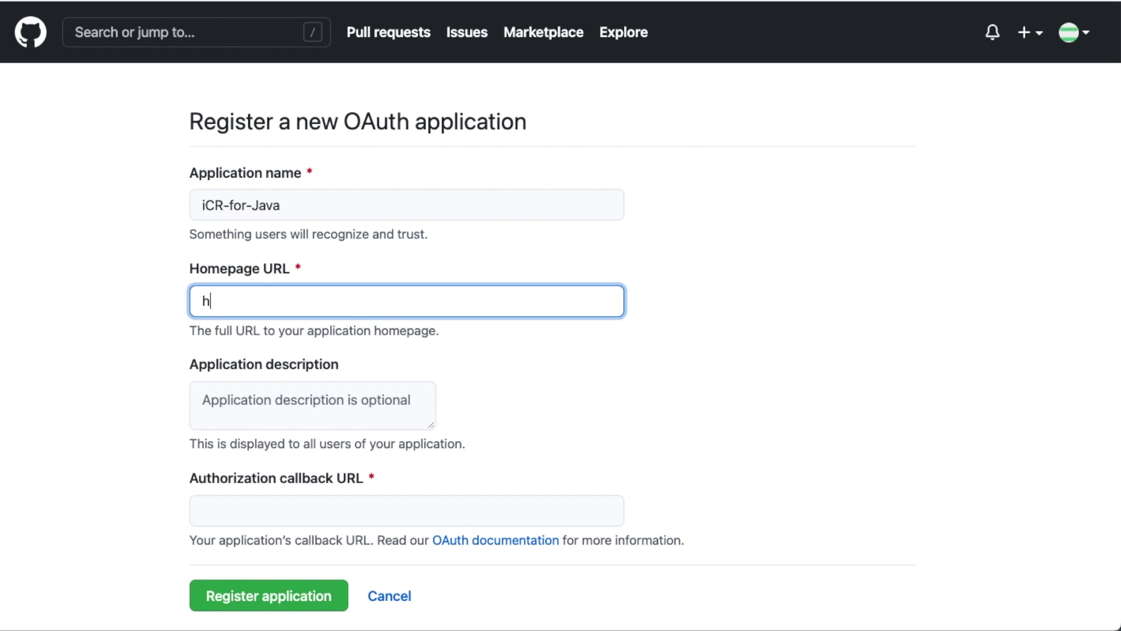
type("//")
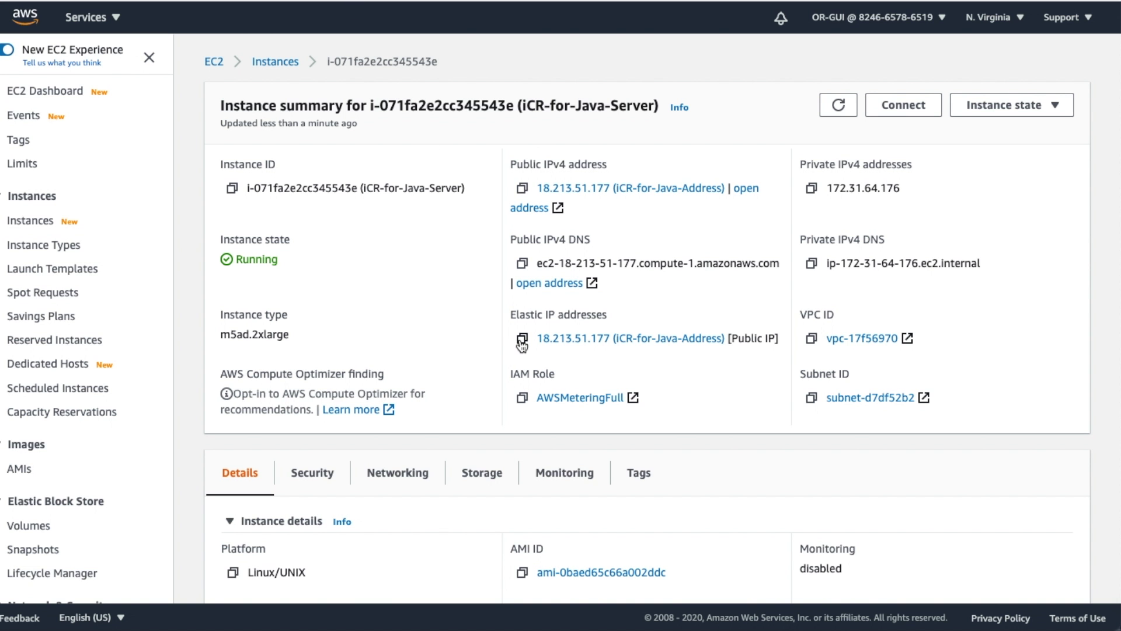
left_click(522, 340)
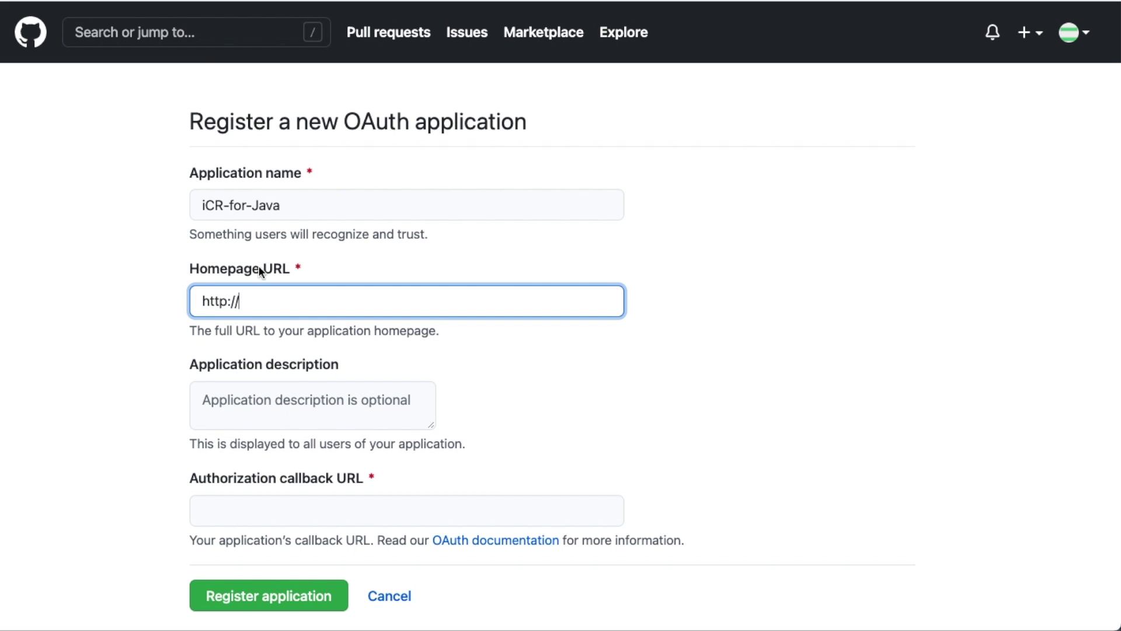
key("super+v")
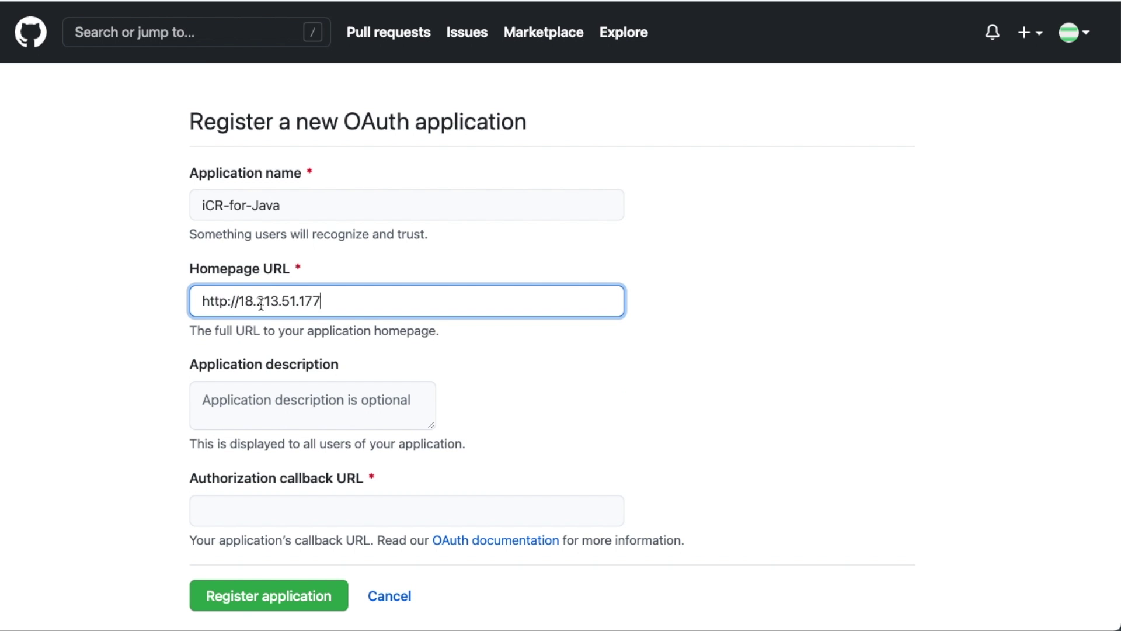
type(":3002")
left_click_drag(363, 301, 273, 297)
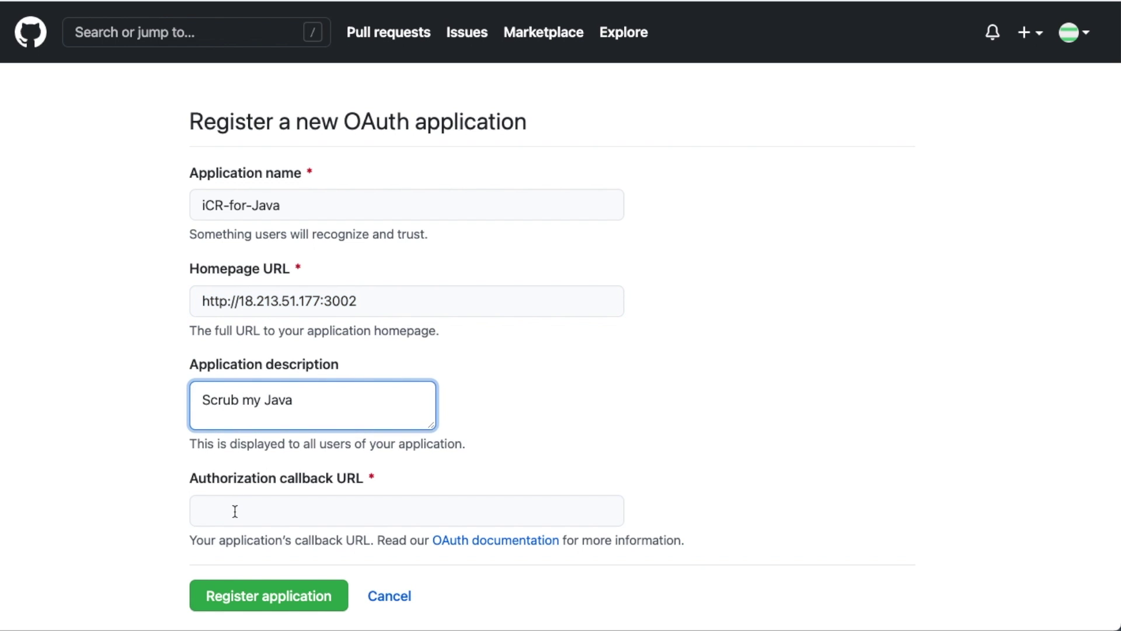
left_click(235, 512)
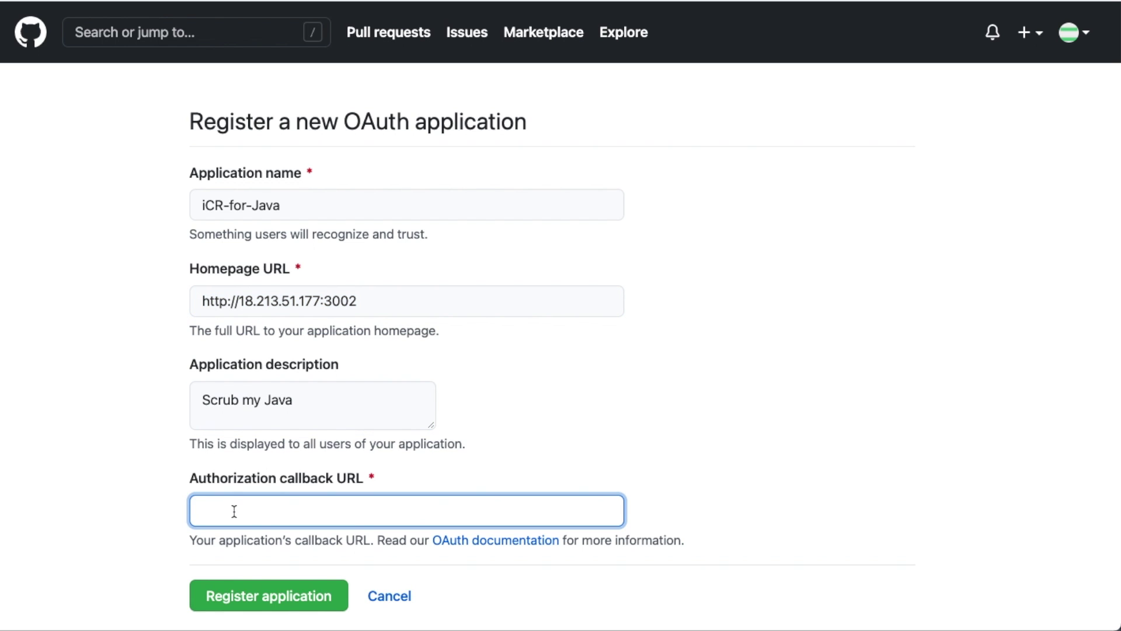
key("super+v")
type("/login/github/return")
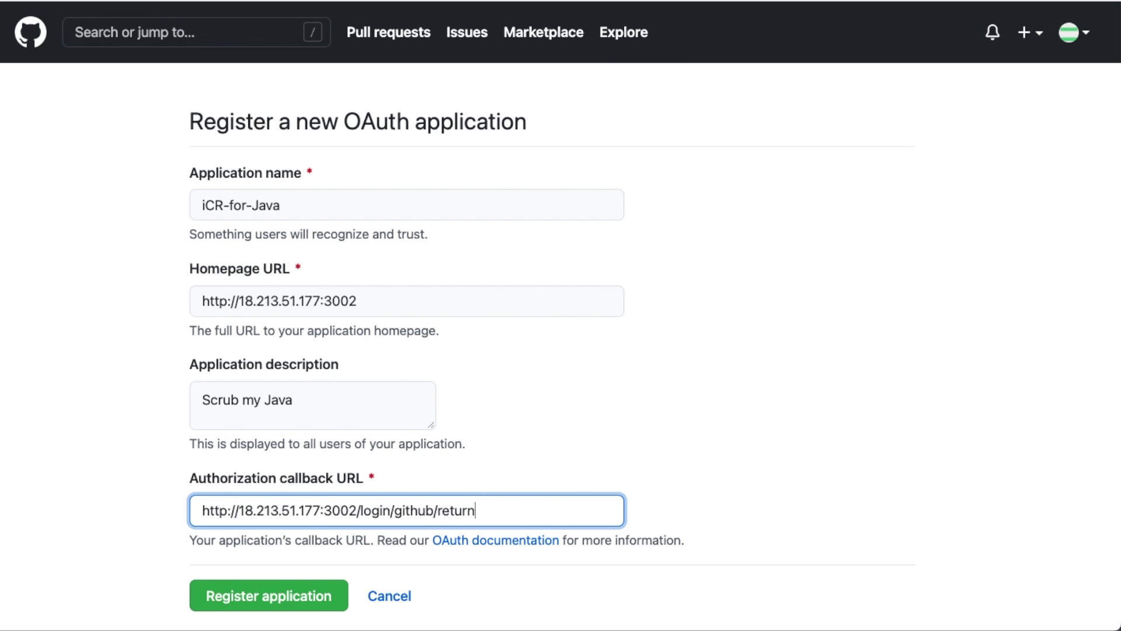
left_click(263, 608)
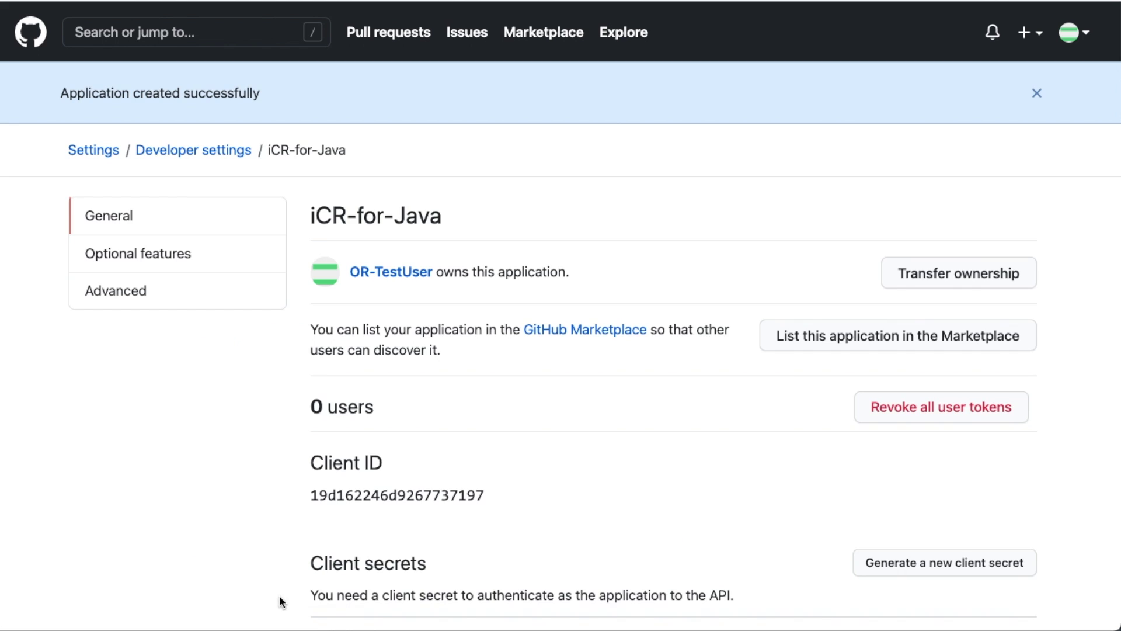
Generate a new client secret for the iCR-for-Java OAuth application and review its details.
scroll(591, 514, "down", 3)
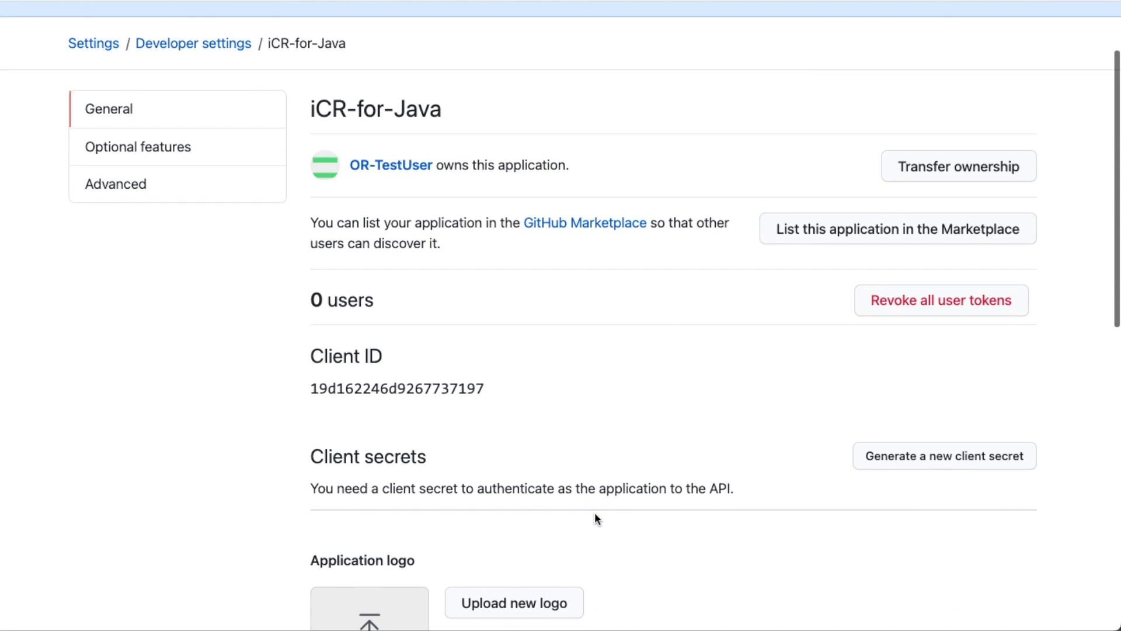
left_click(905, 413)
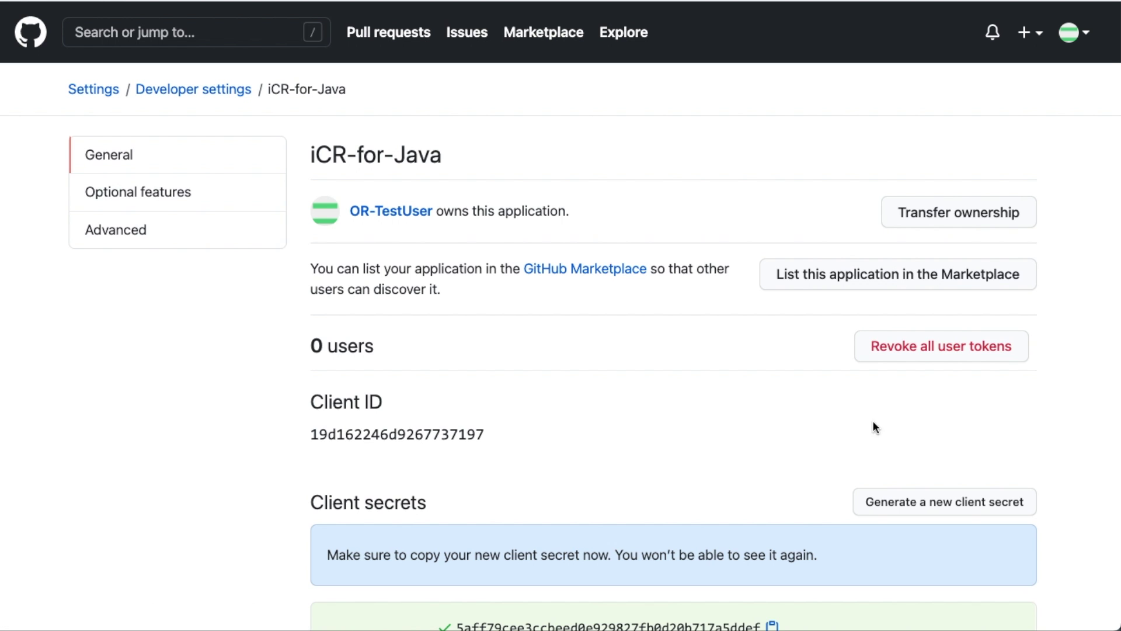
scroll(856, 419, "down", 4)
scroll(856, 425, "down", 4)
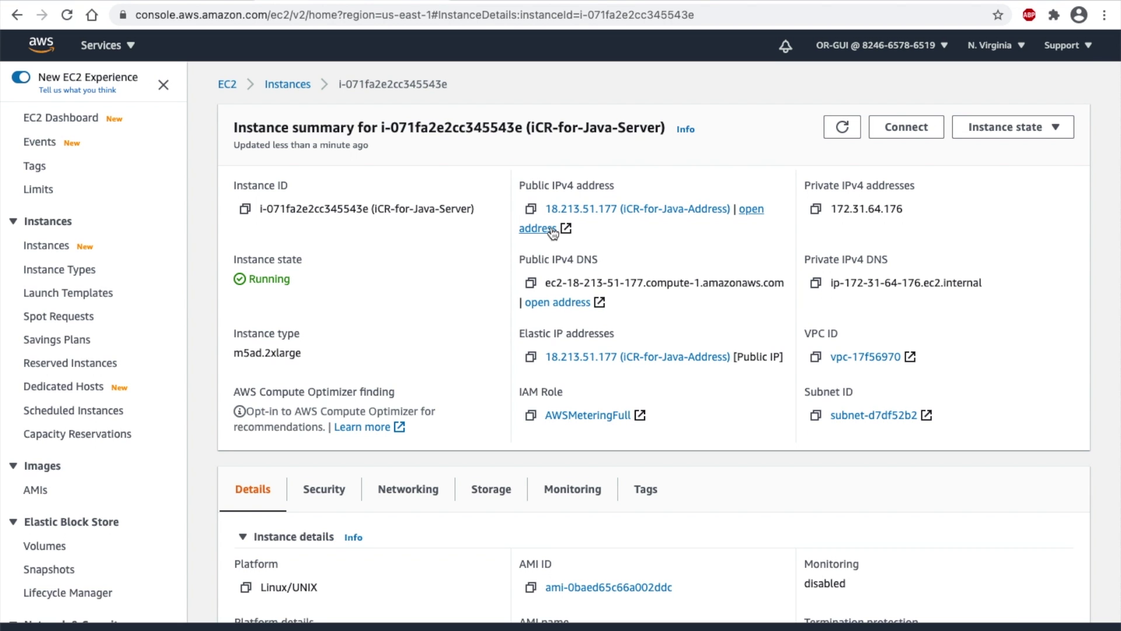
Copy the instance's Elastic IP address from the EC2 console and open 18.213.51.177:3002 in a new browser tab.
left_click(532, 357)
key("ctrl+t")
key("ctrl+v")
type(":3002")
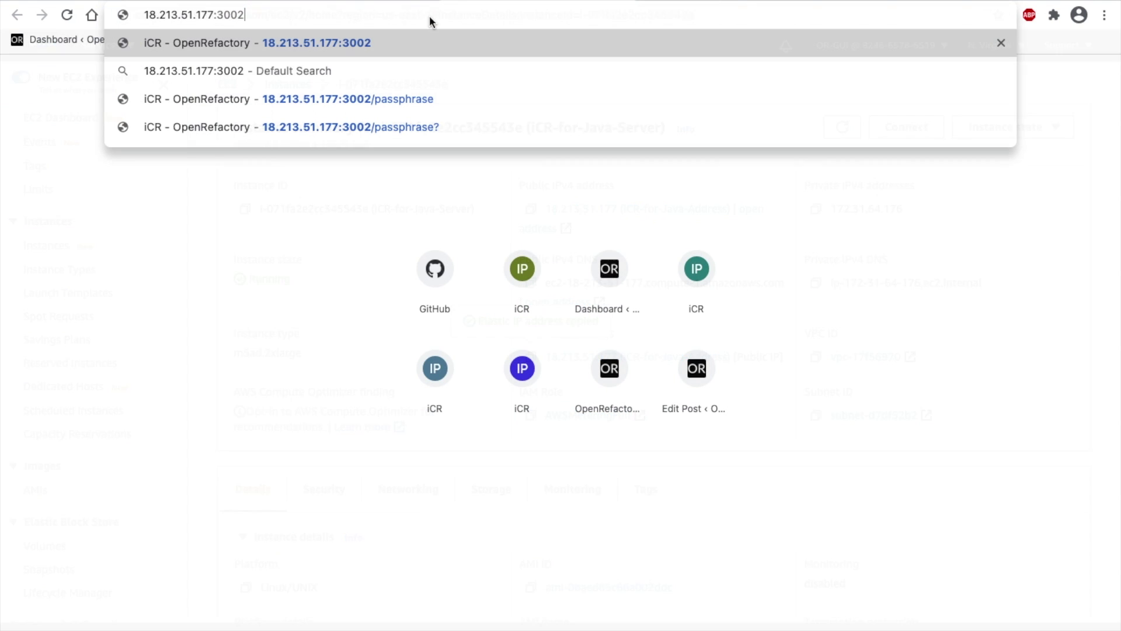
key("Return")
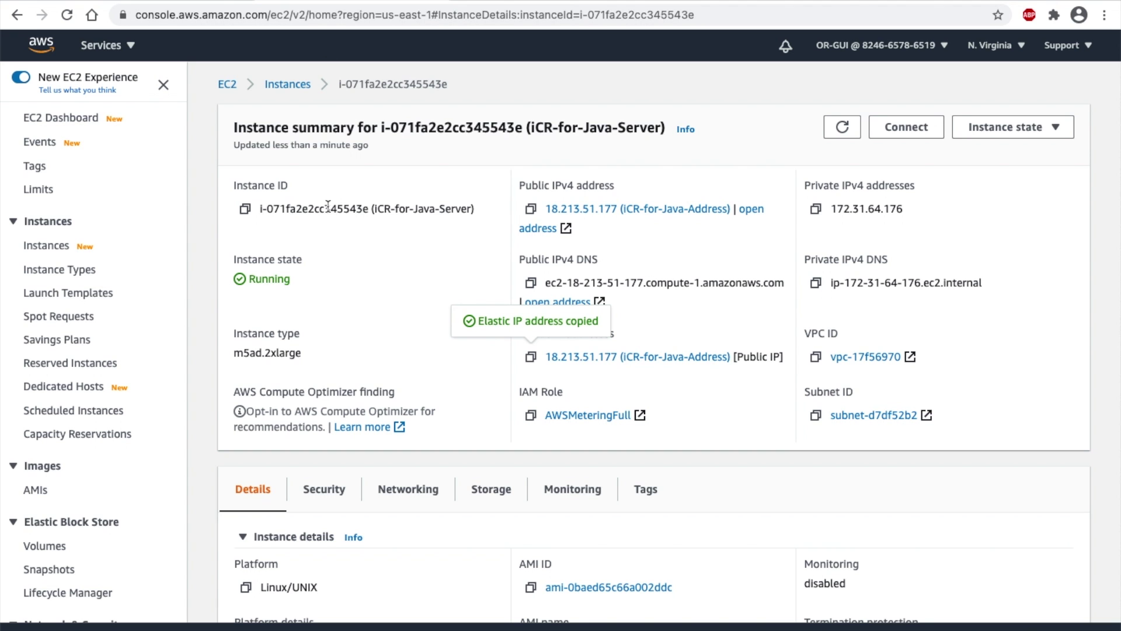
Copy the instance ID of iCR-for-Java-Server and enter it as the passphrase to access iCR Navigator.
double_click(328, 206)
left_click(259, 212, "shift")
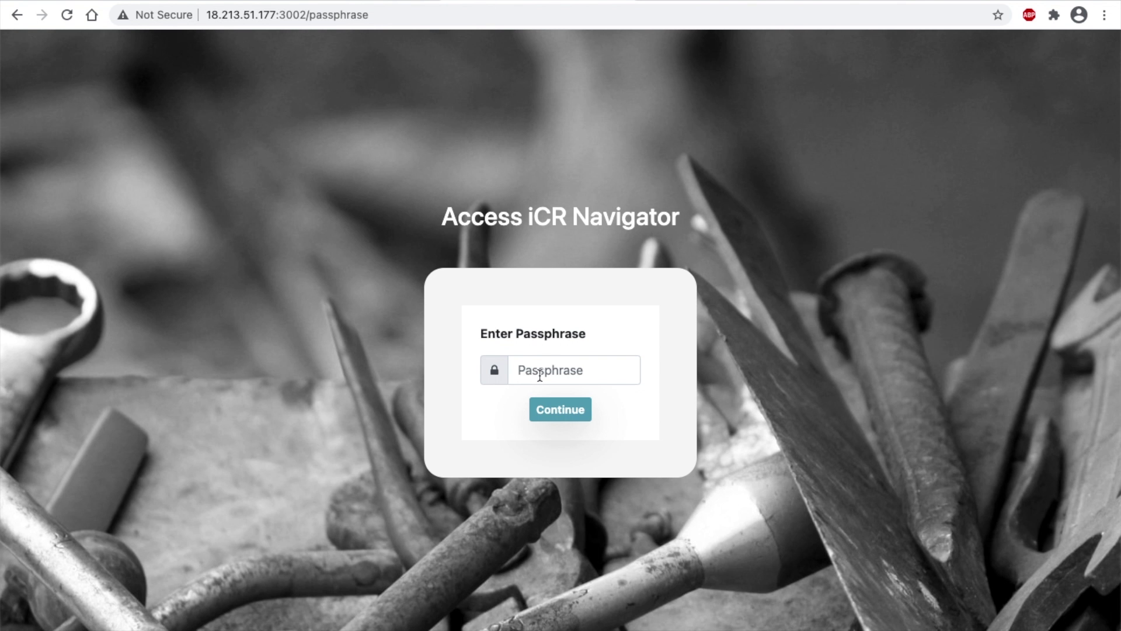
left_click(540, 375)
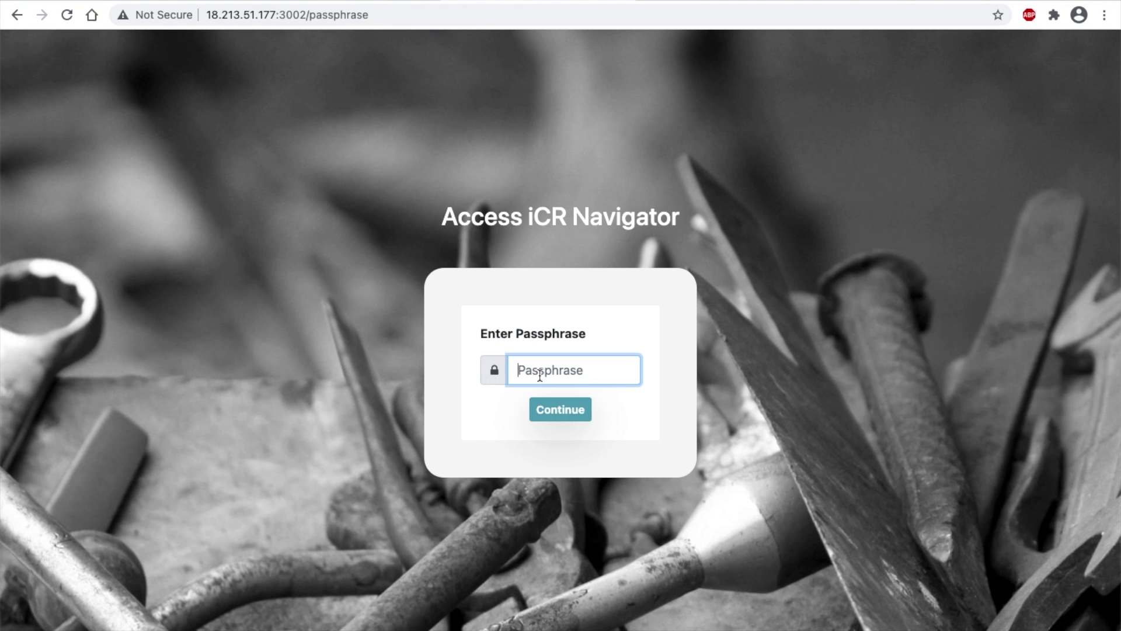
key("super+v")
left_click(561, 410)
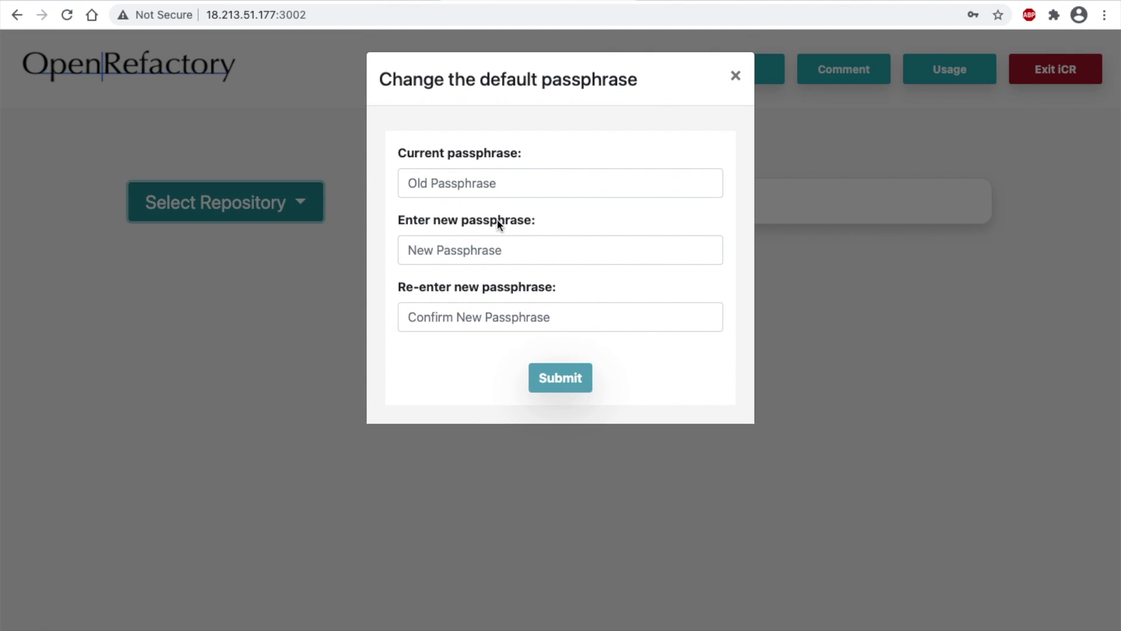
Change the default passphrase by entering the current passphrase and the new passphrase twice, and submit it.
left_click(490, 184)
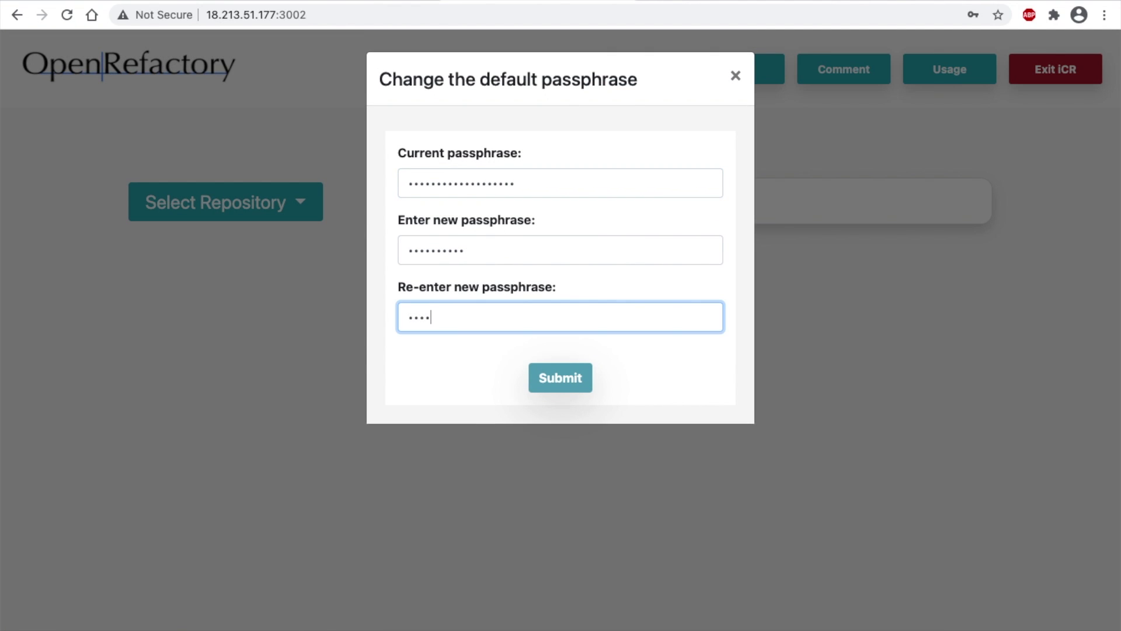
type("••••")
type("••")
left_click(549, 380)
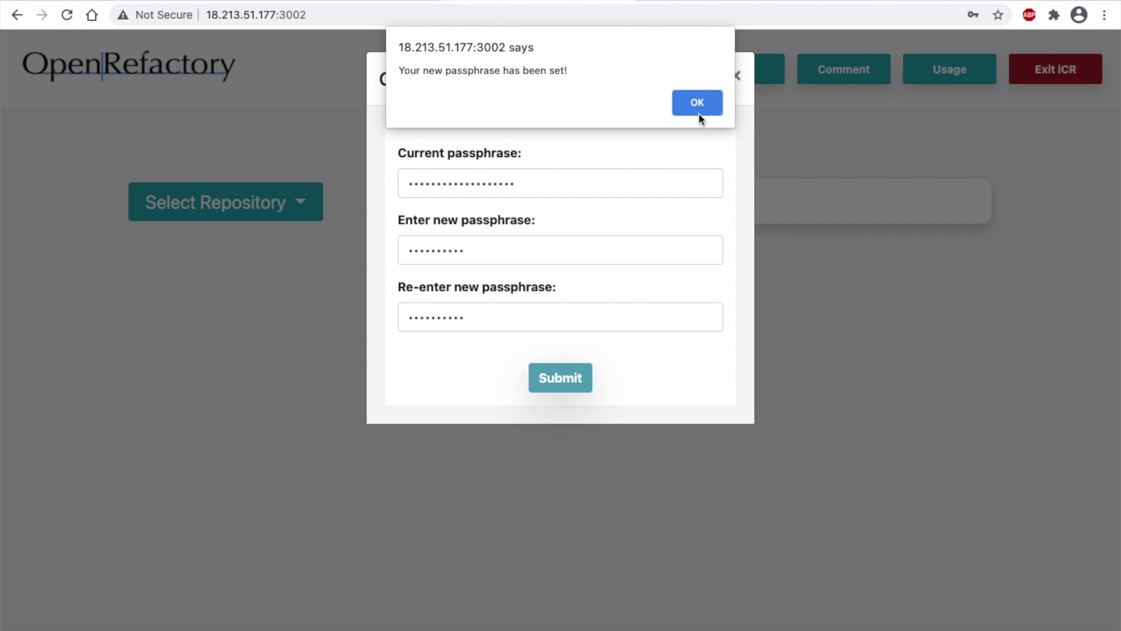
left_click(699, 103)
Choose GITHUB as the repository source and submit the OAuth app's client ID and client secret.
left_click(296, 207)
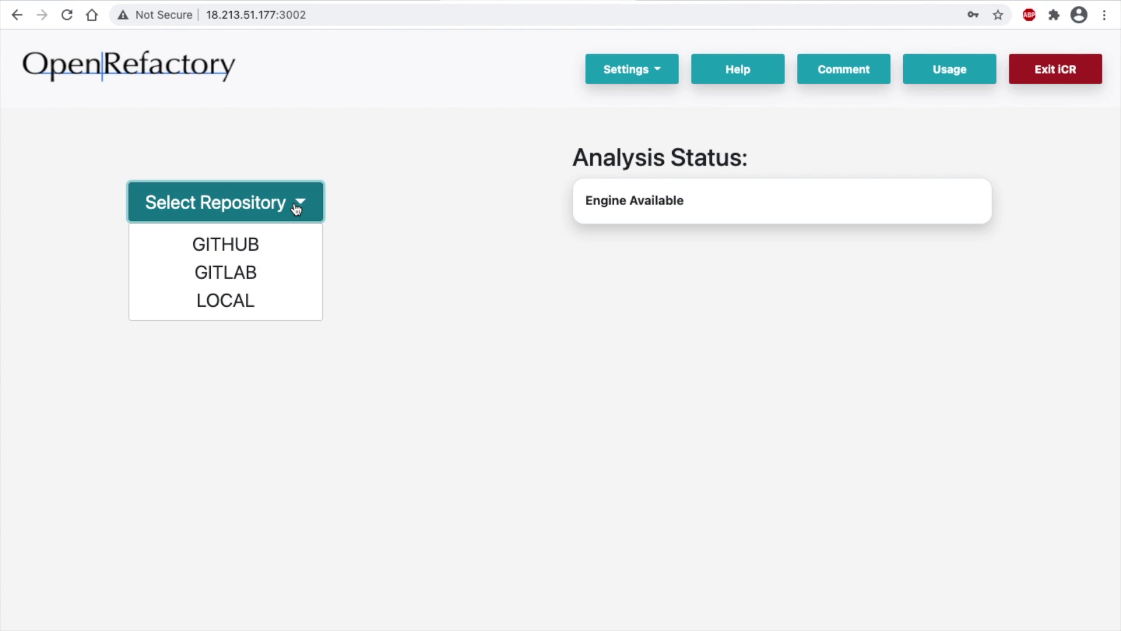
left_click(264, 244)
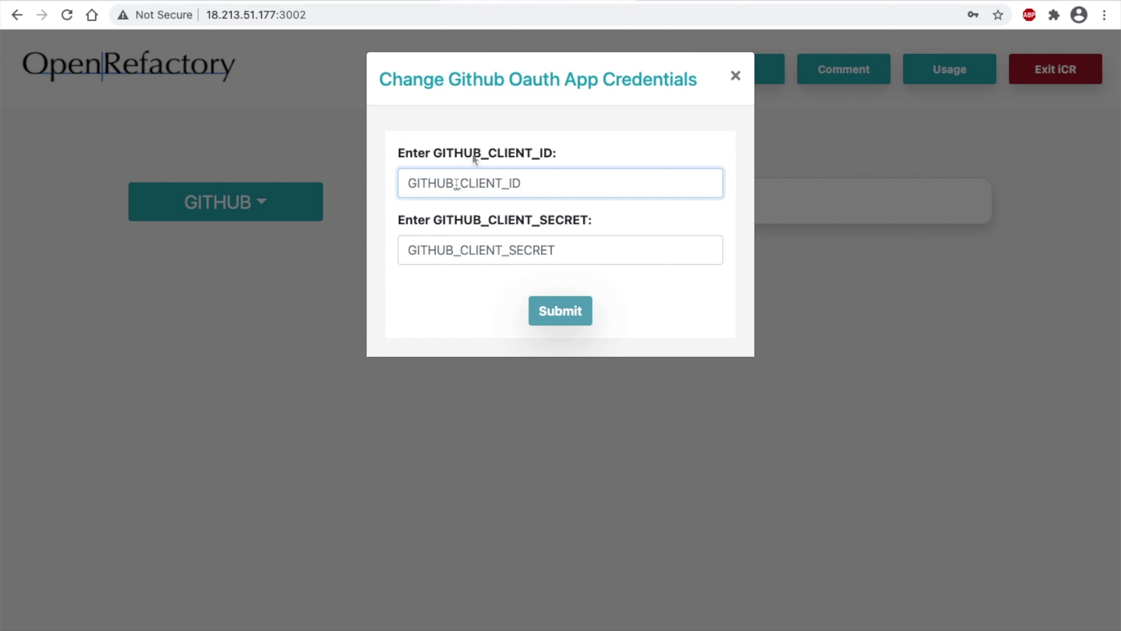
left_click(456, 185)
key("ctrl+v")
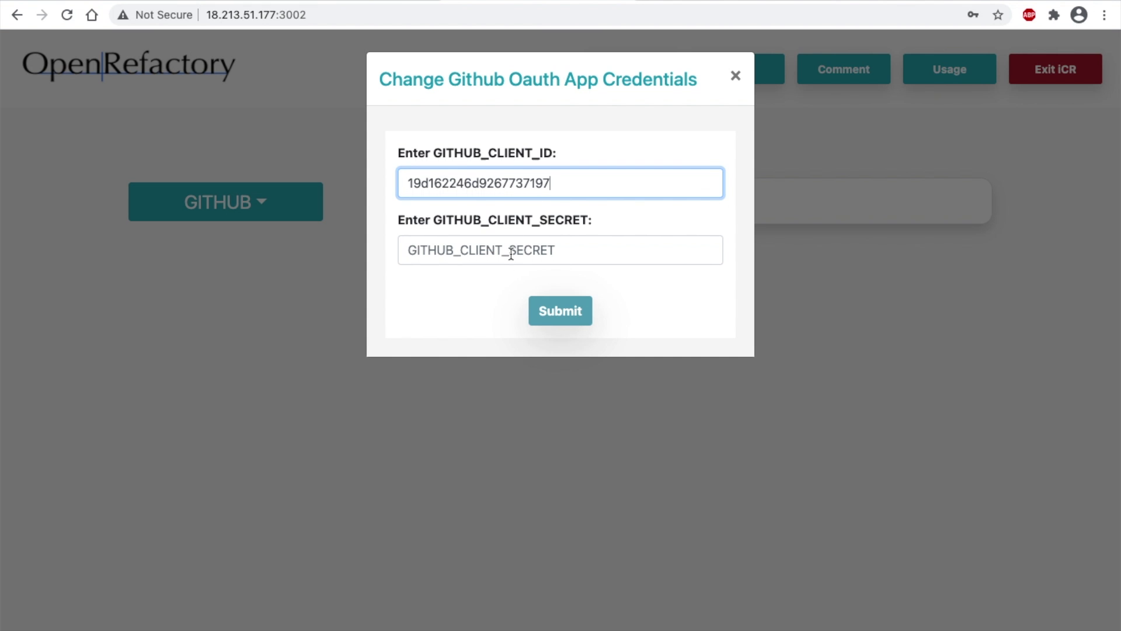
left_click(512, 251)
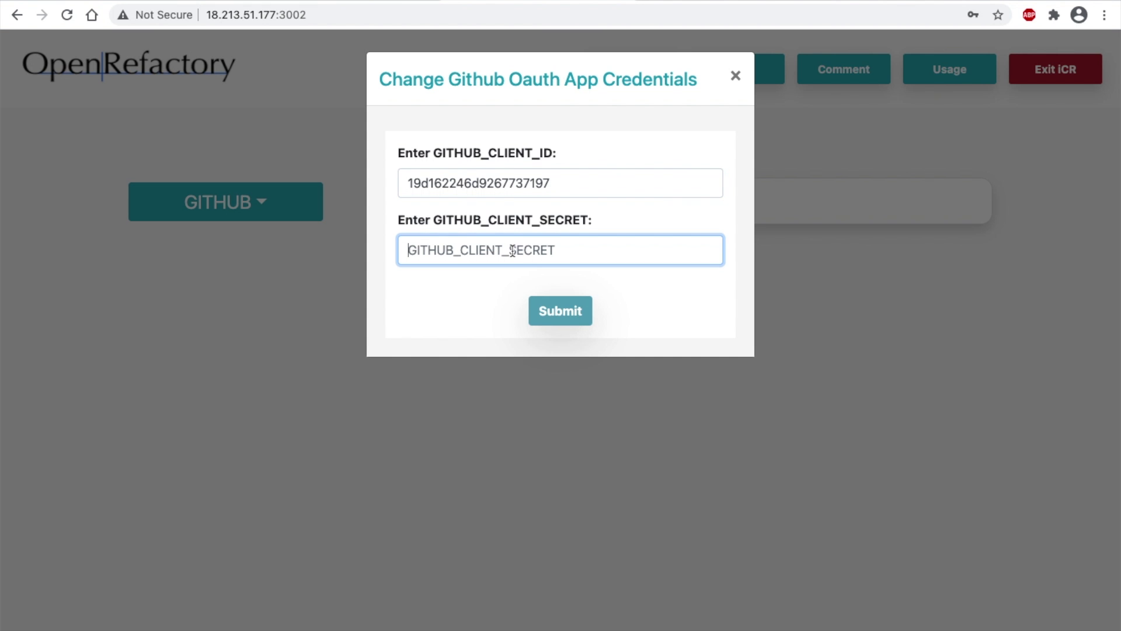
left_click(554, 311)
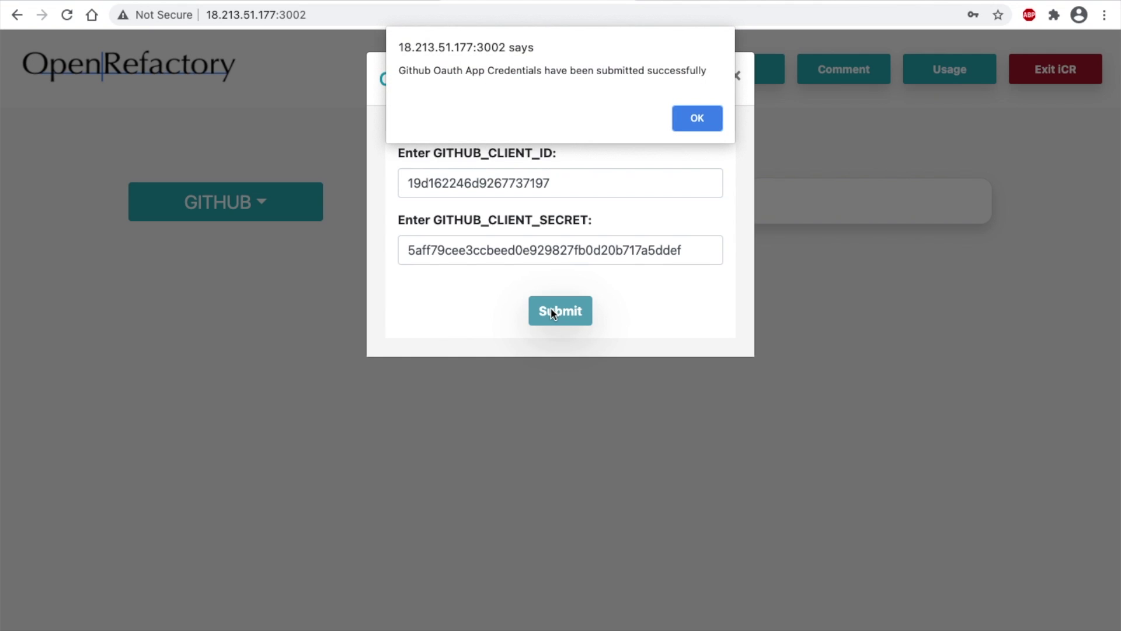
left_click(705, 120)
Connect iCR to GitHub again and authorize the iCR-for-Java application to access the account.
left_click(252, 202)
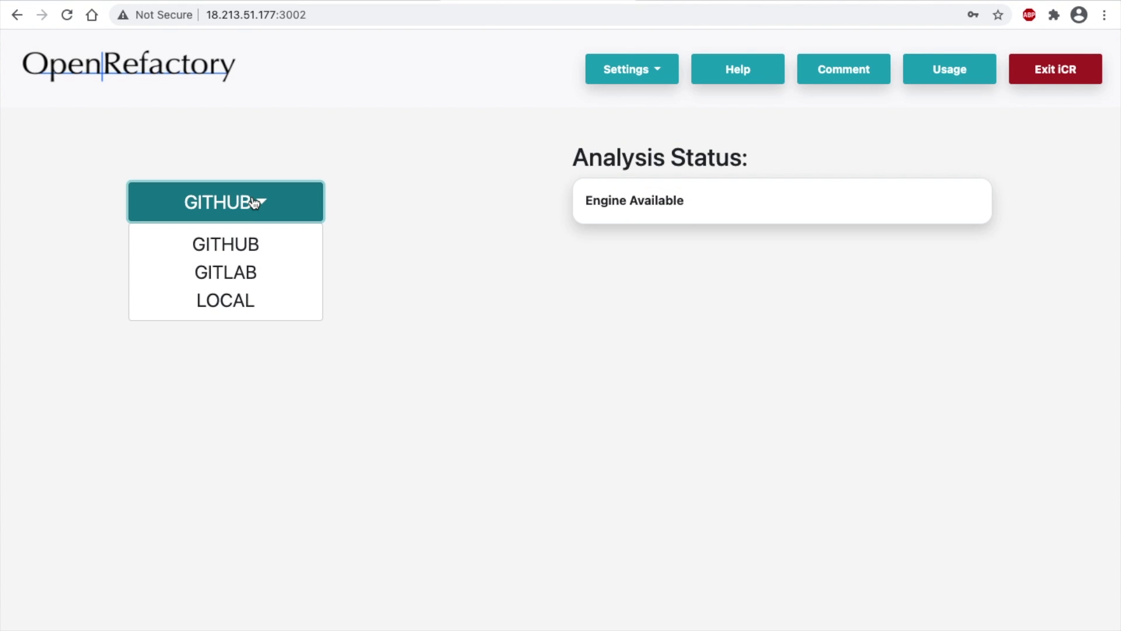
left_click(237, 243)
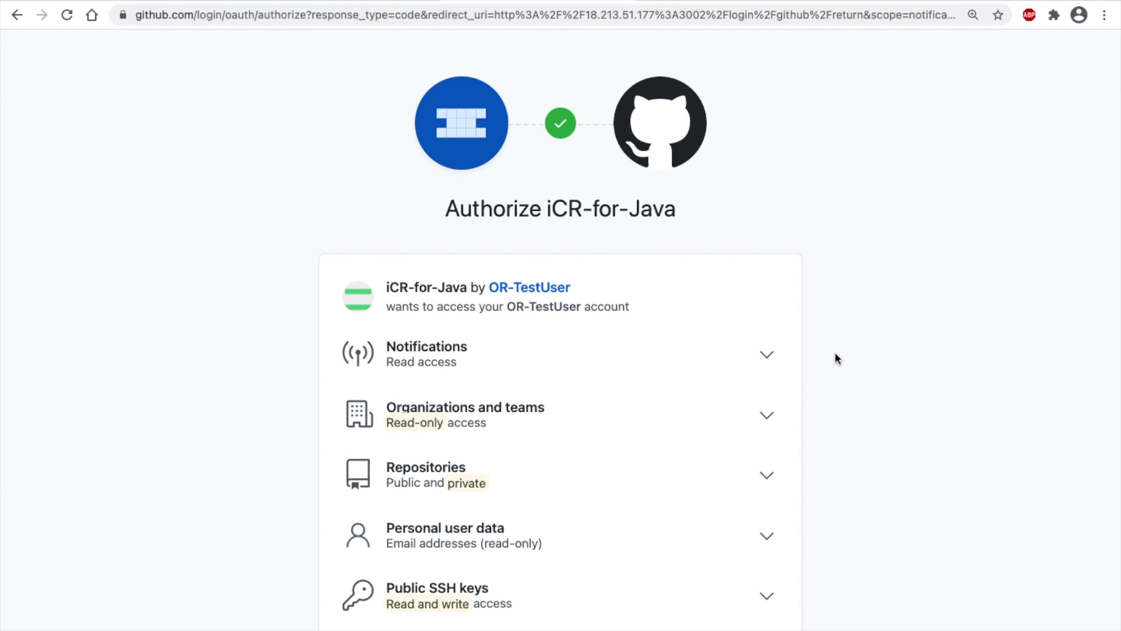
scroll(835, 352, "down", 4)
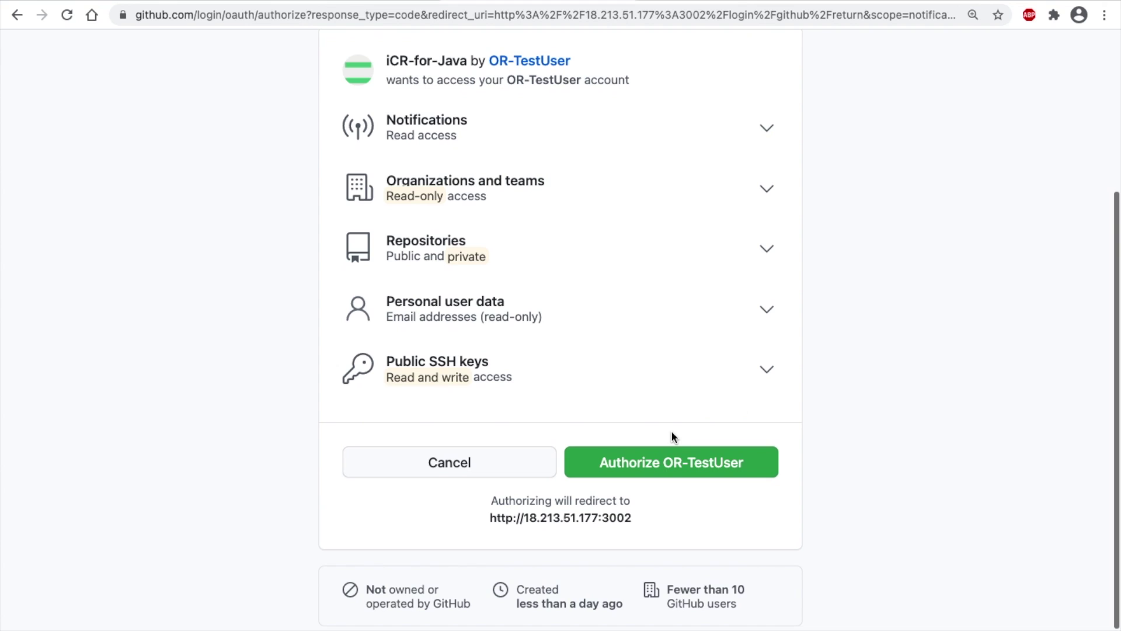
left_click(667, 464)
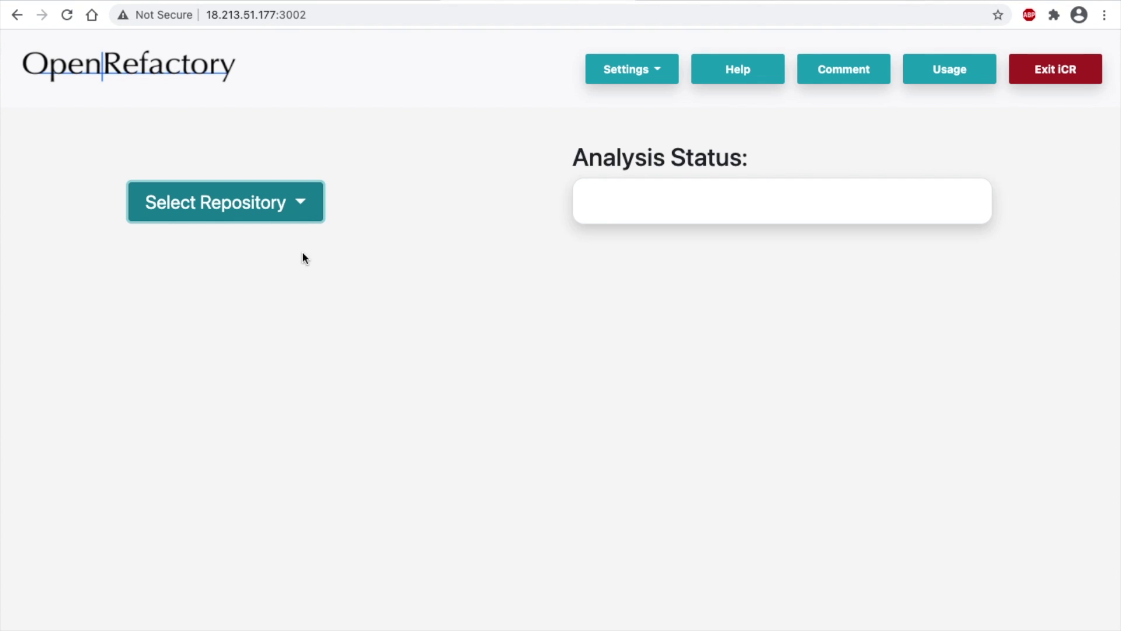
Select GITHUB as the repository source to load the authorized account's repositories.
left_click(299, 204)
left_click(257, 244)
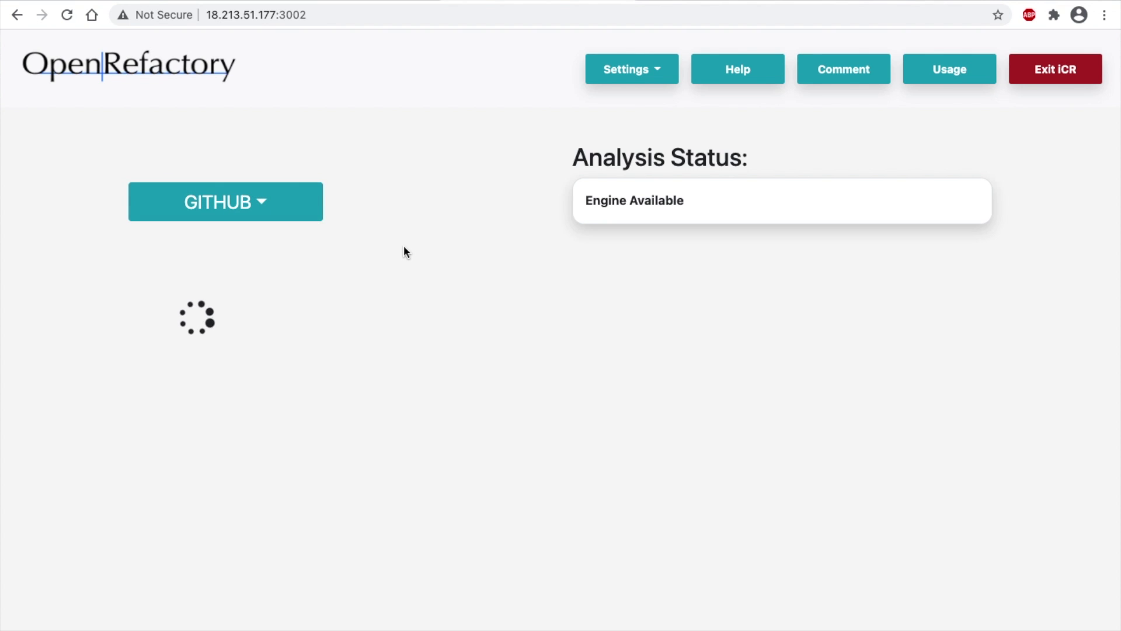